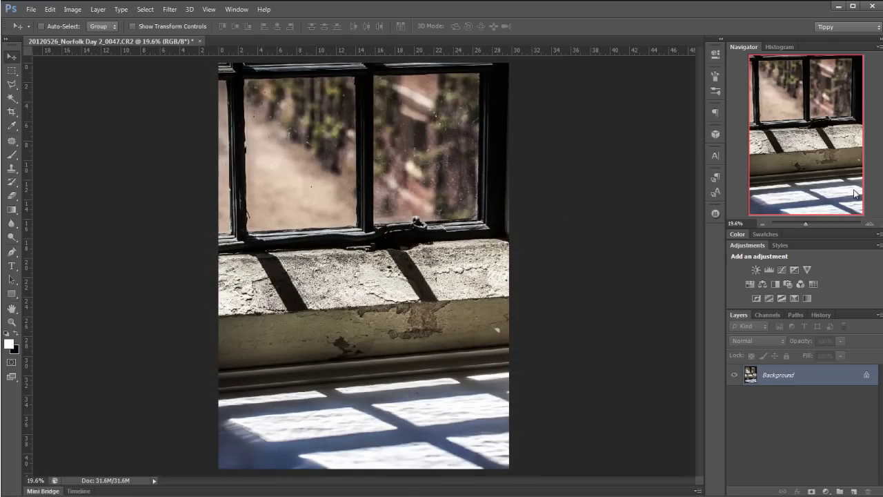
# Replace the brushes with the Special Effect Brushes set and choose its first 69 px flower tip.
pyautogui.press('b')
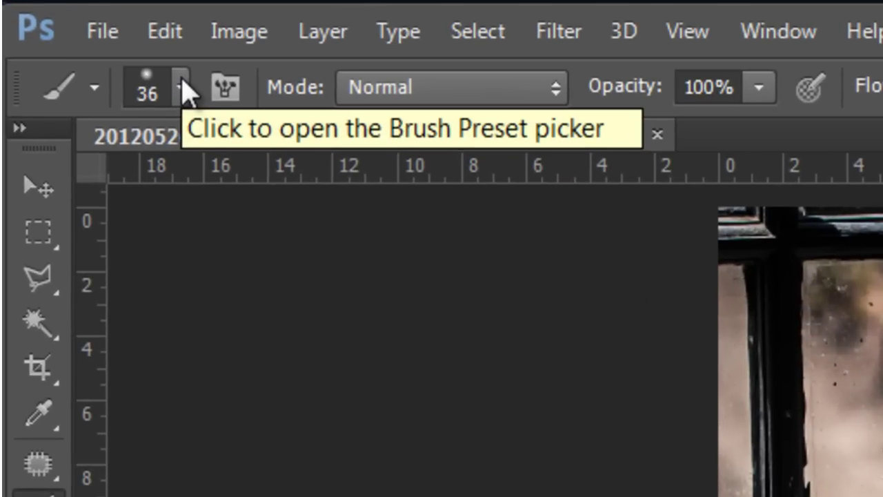
pyautogui.click(57, 27)
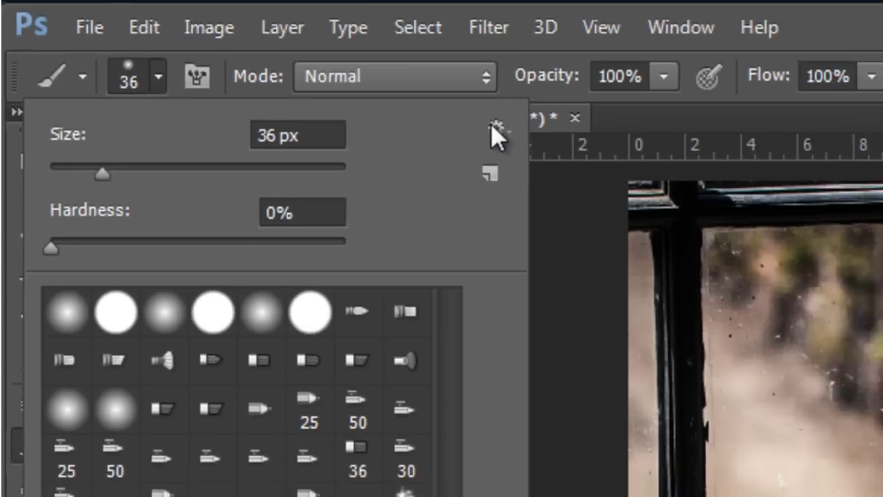
pyautogui.click(495, 130)
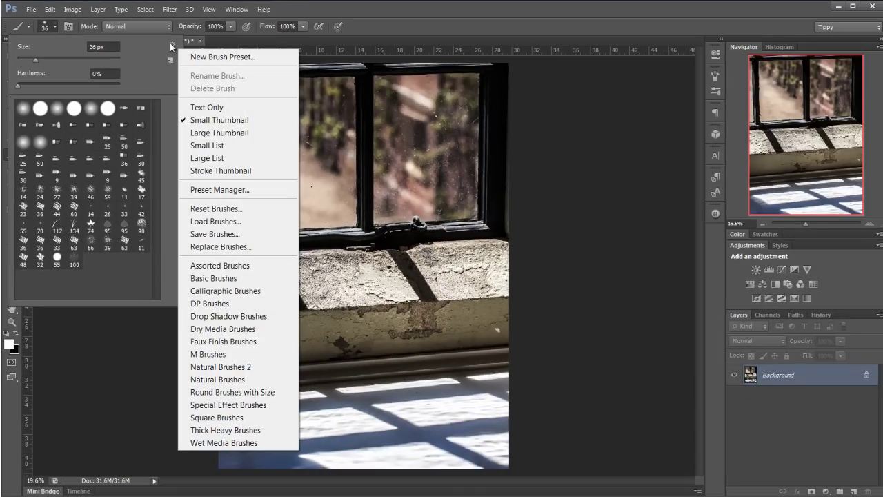
pyautogui.click(271, 411)
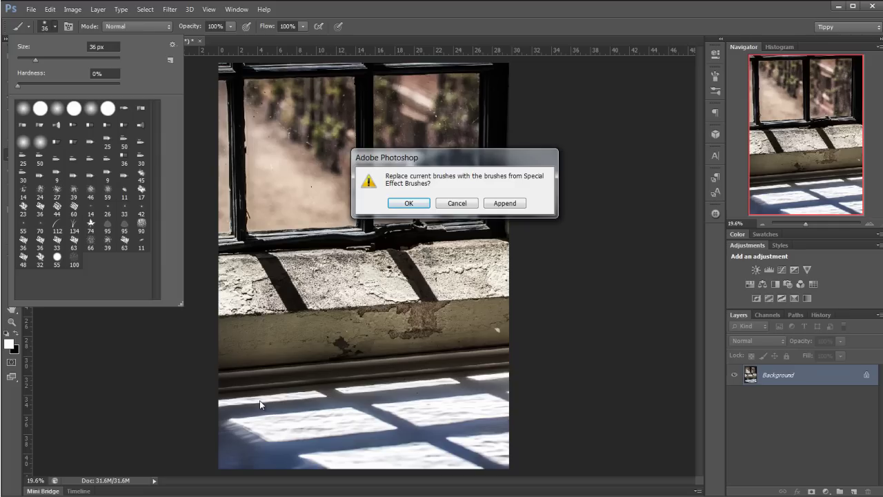
pyautogui.click(404, 203)
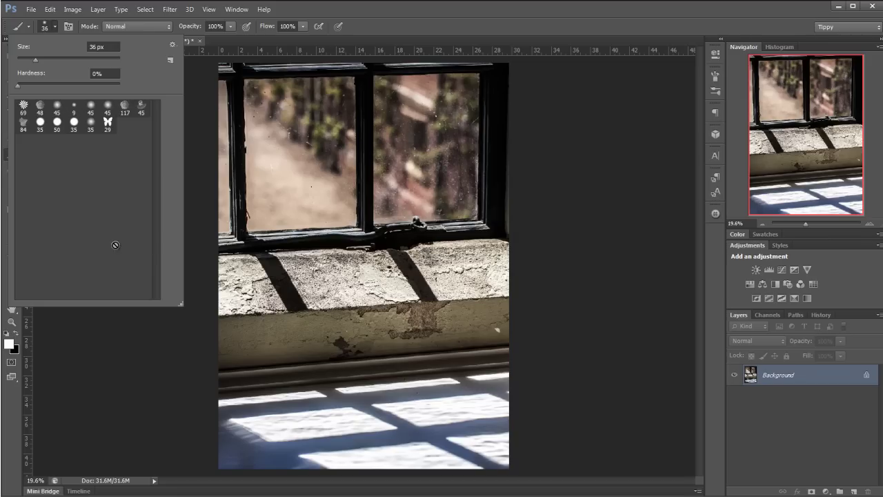
pyautogui.click(23, 105)
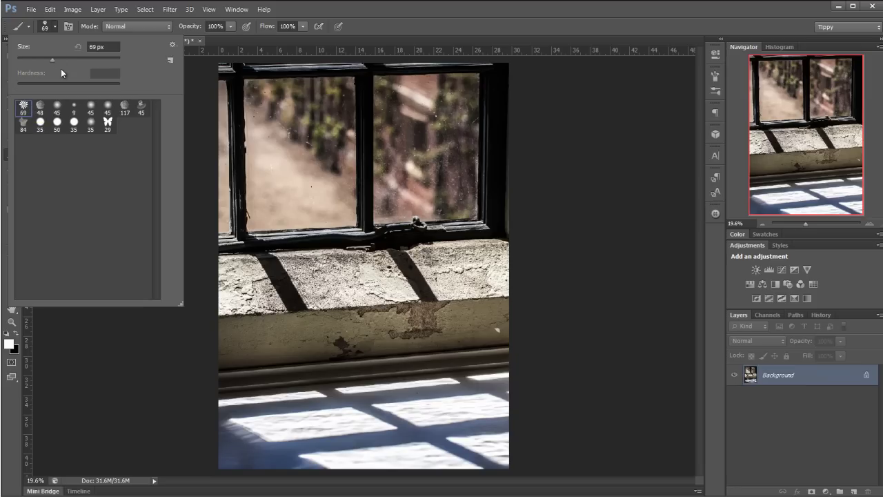
pyautogui.click(55, 28)
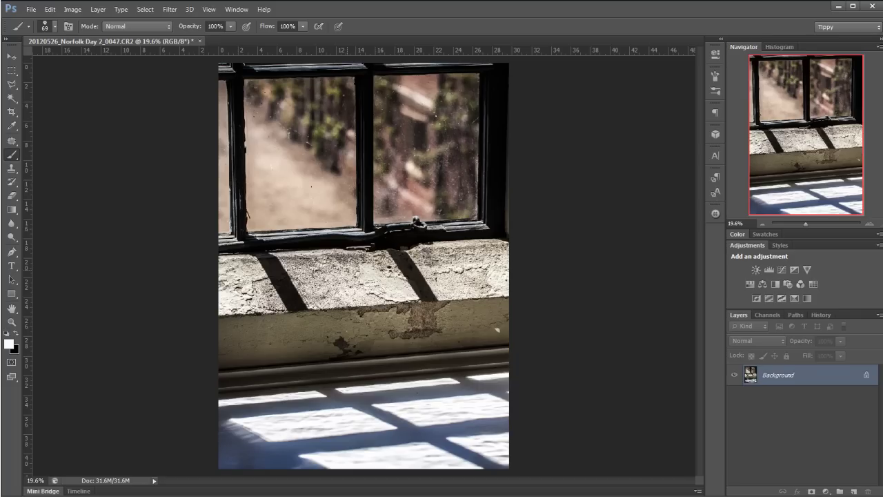
# Turn off Shape Dynamics and Scattering on the flower brush and set its size to 342 px.
pyautogui.press('F5')
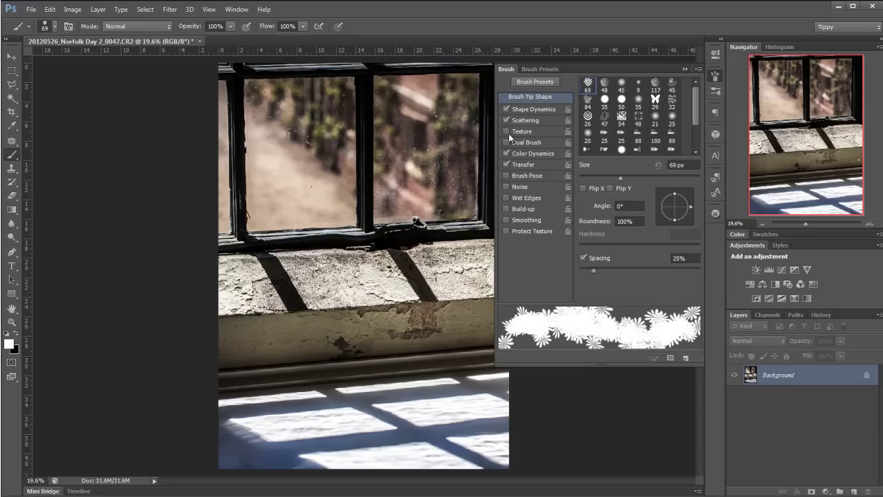
pyautogui.click(506, 109)
pyautogui.click(506, 120)
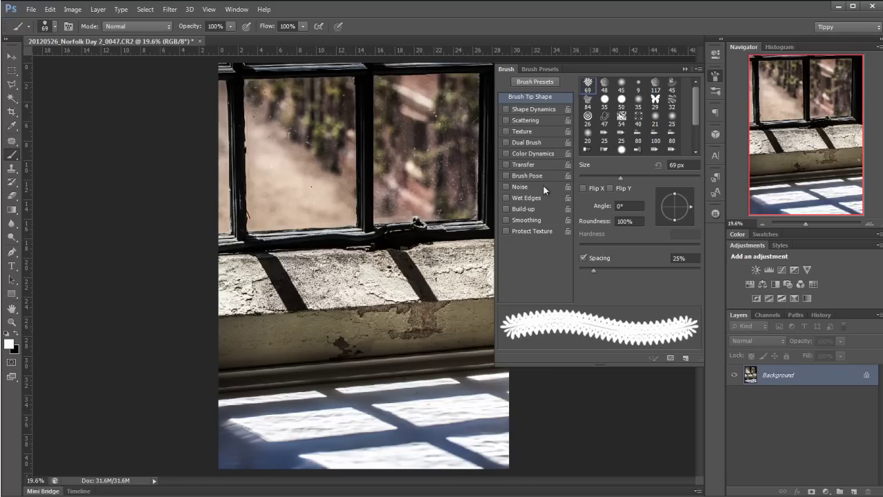
pyautogui.moveTo(620, 179); pyautogui.dragTo(680, 185)
pyautogui.press('F5')
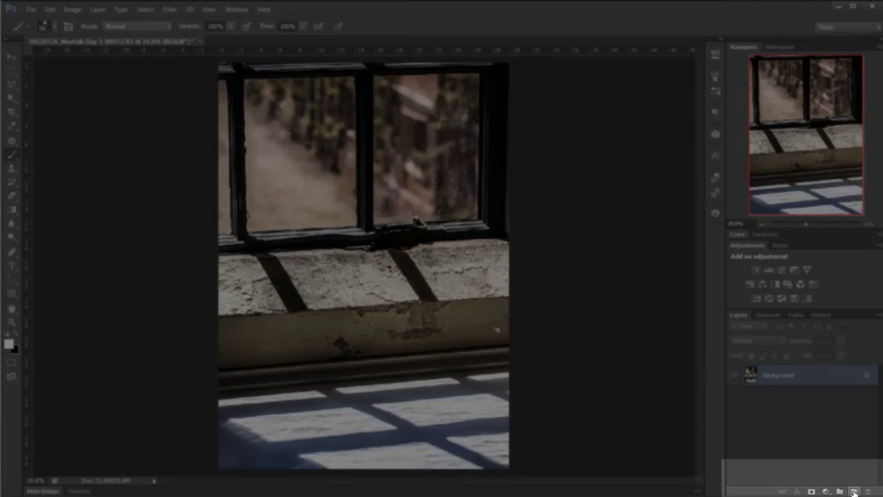
# Add a new Layer 1 above the Background and make white the foreground colour.
pyautogui.click(854, 492)
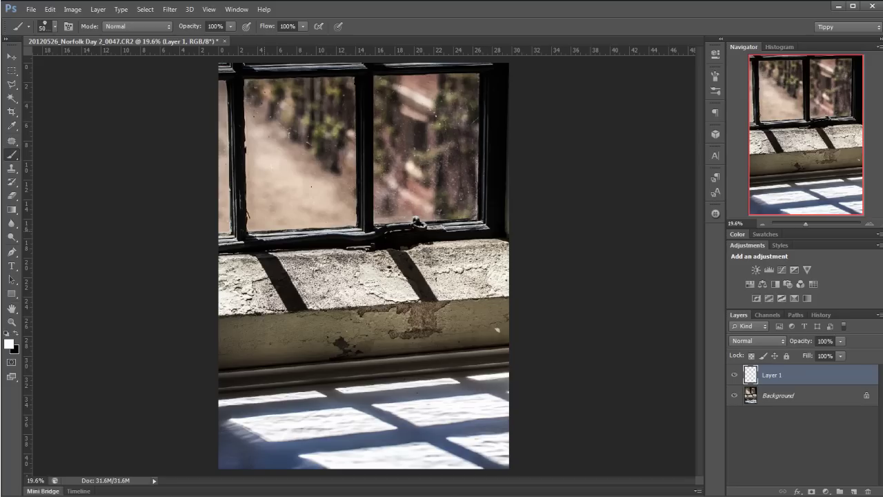
pyautogui.press('d')
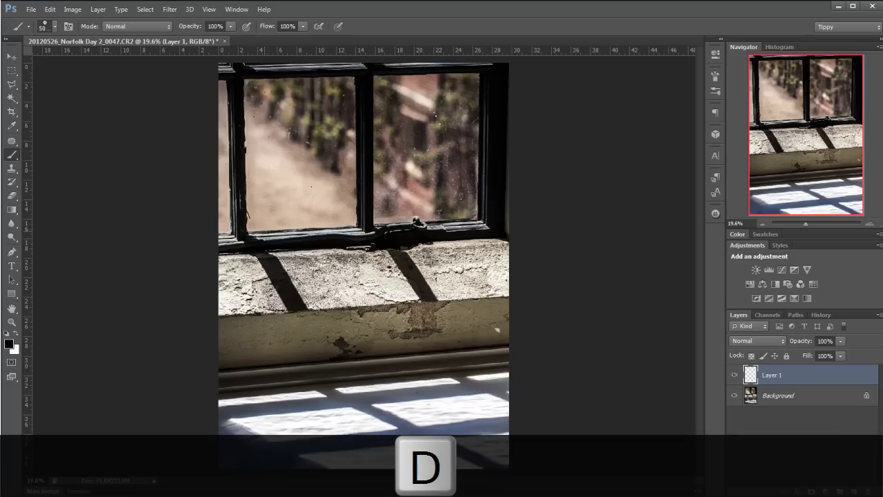
pyautogui.press('x')
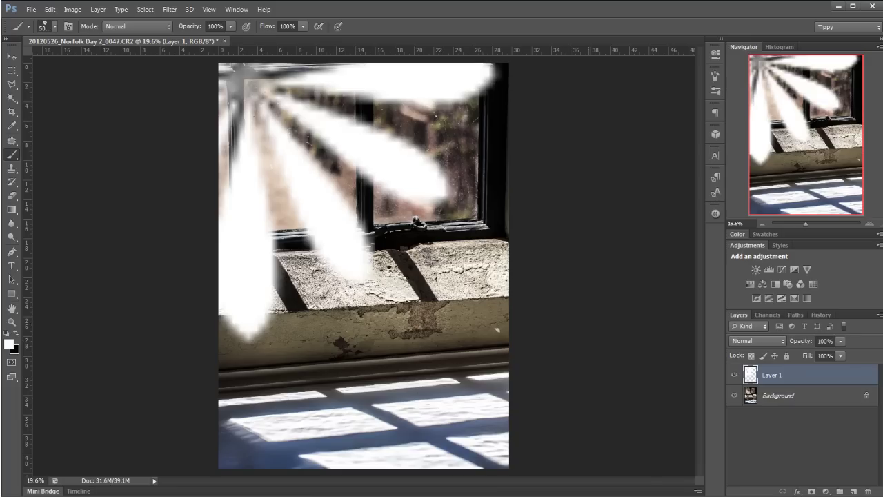
# Apply Motion Blur with a -45° angle and 1500-pixel distance to Layer 1's white strokes.
pyautogui.click(171, 9)
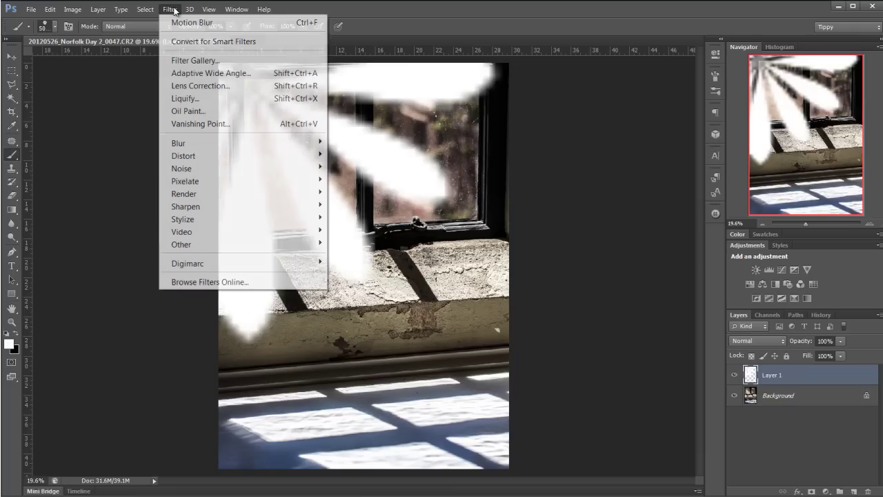
pyautogui.moveTo(191, 142)
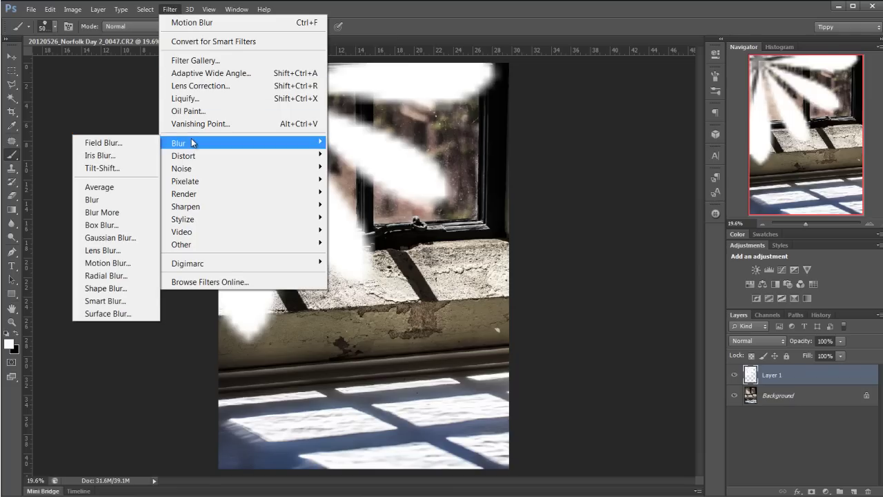
pyautogui.click(114, 263)
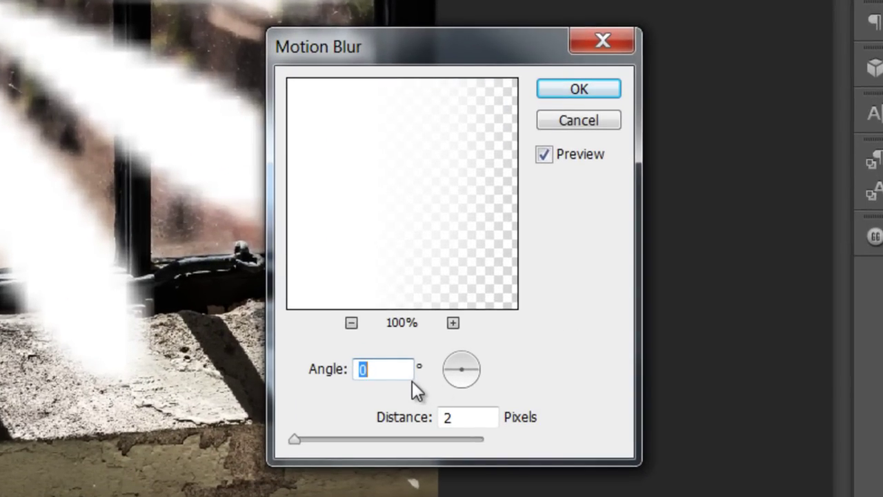
pyautogui.write('-45')
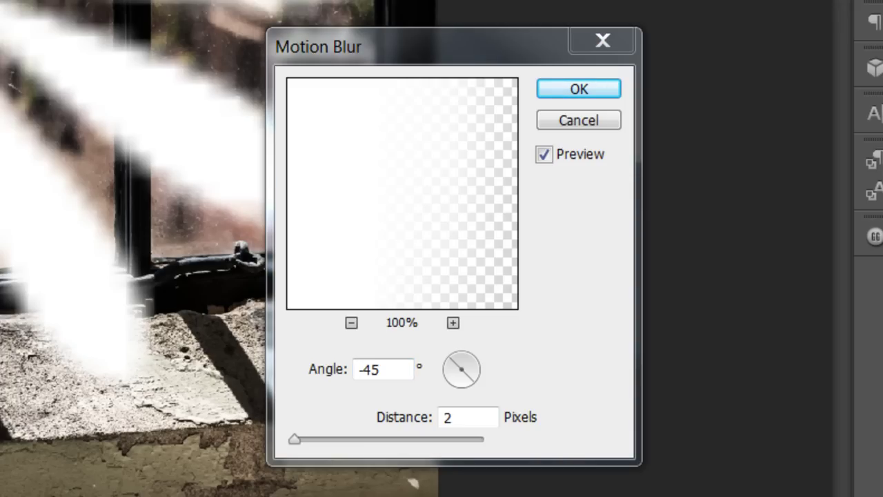
pyautogui.click(450, 418)
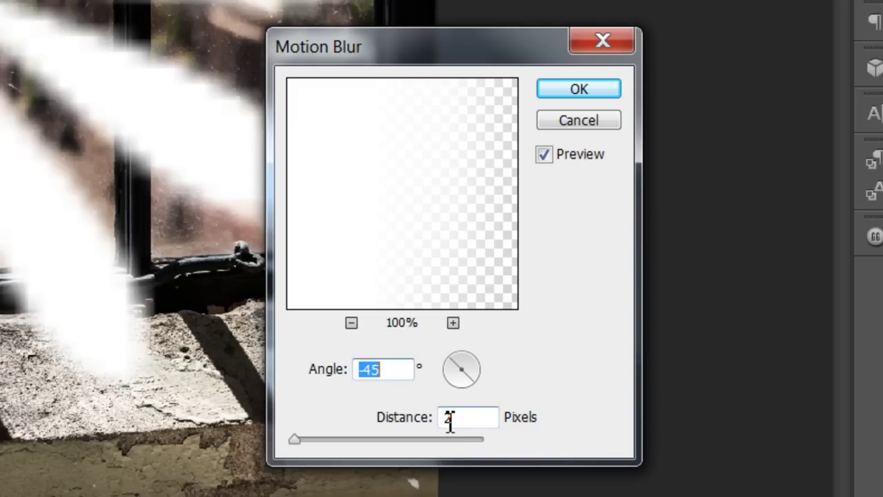
pyautogui.click(459, 419)
pyautogui.moveTo(459, 419); pyautogui.dragTo(435, 423)
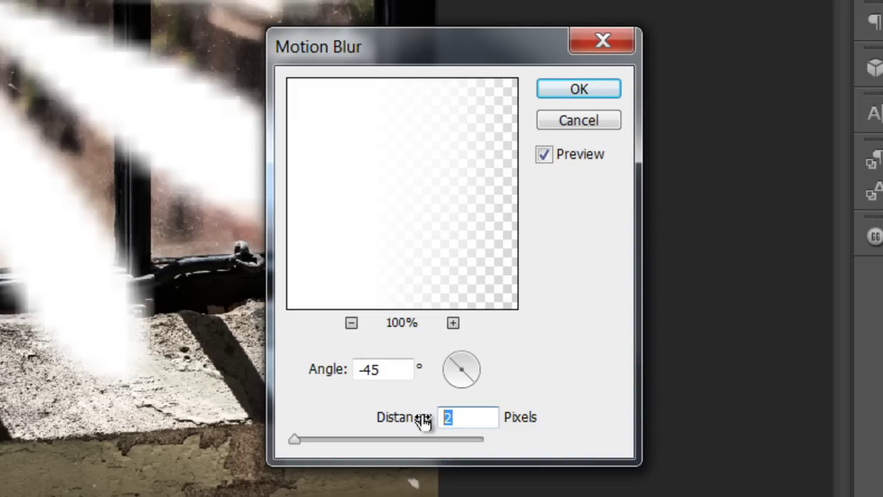
pyautogui.write('150')
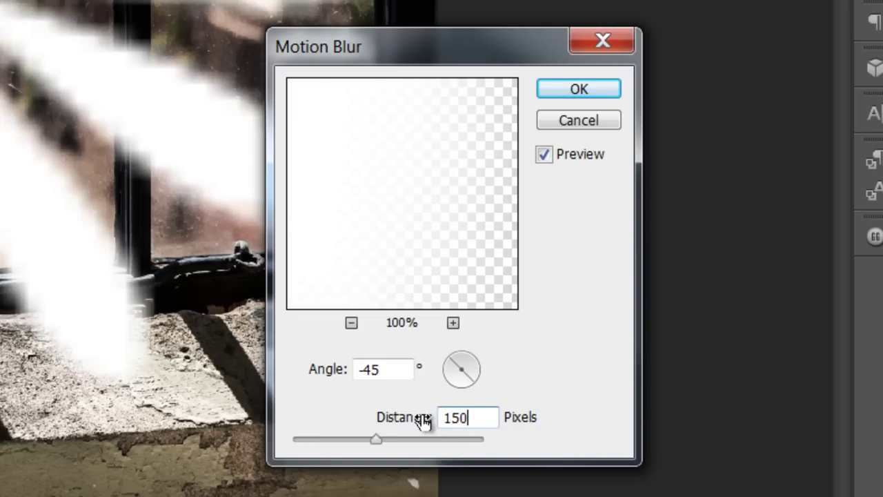
pyautogui.write('0')
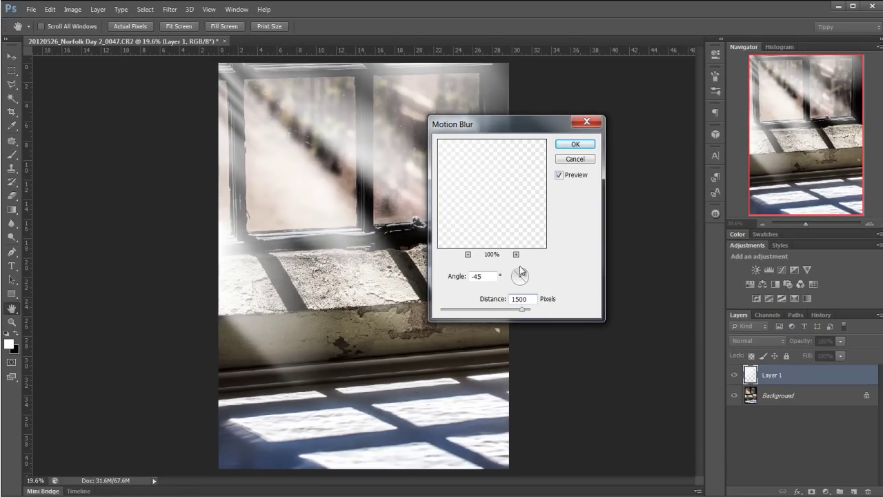
pyautogui.click(569, 145)
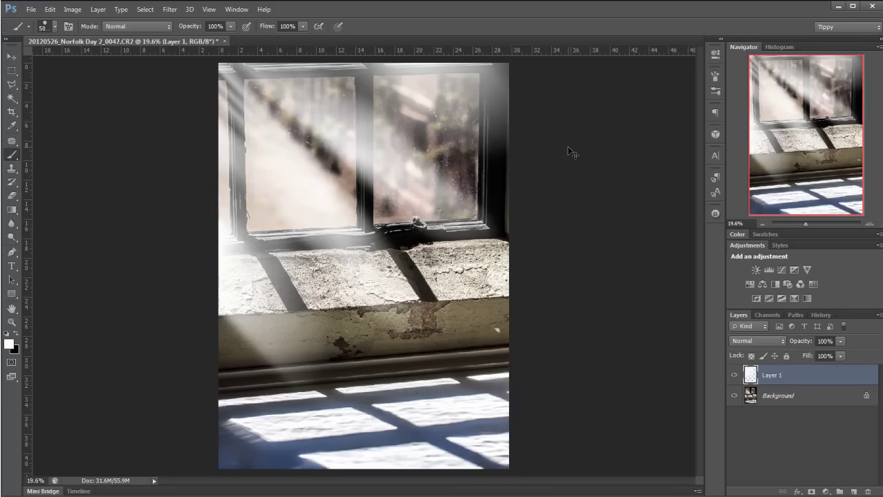
# Free-transform the light-ray layer to roughly 166% width and 141% height, skewing its corners.
pyautogui.hotkey('ctrl', 't')
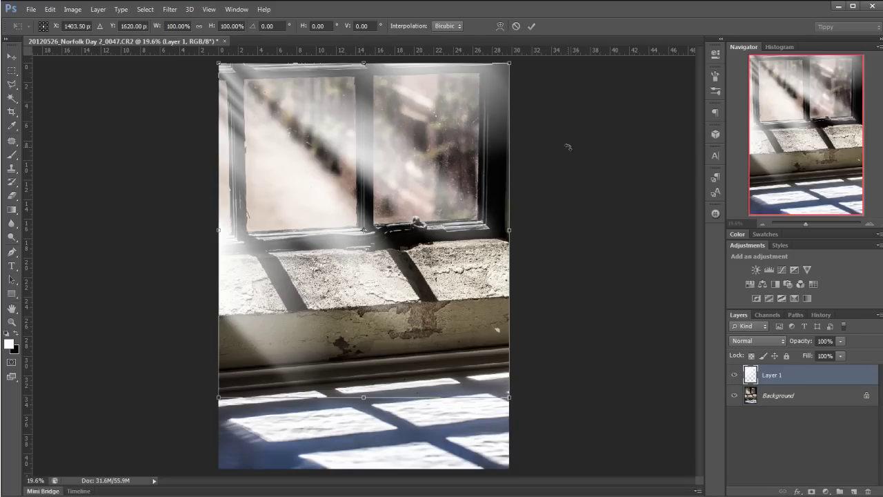
pyautogui.press('ctrl')
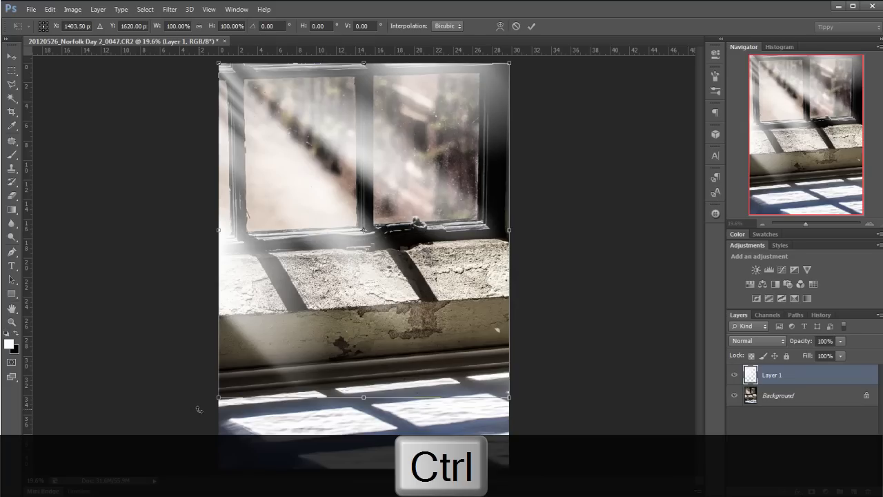
pyautogui.moveTo(220, 397); pyautogui.dragTo(218, 474)
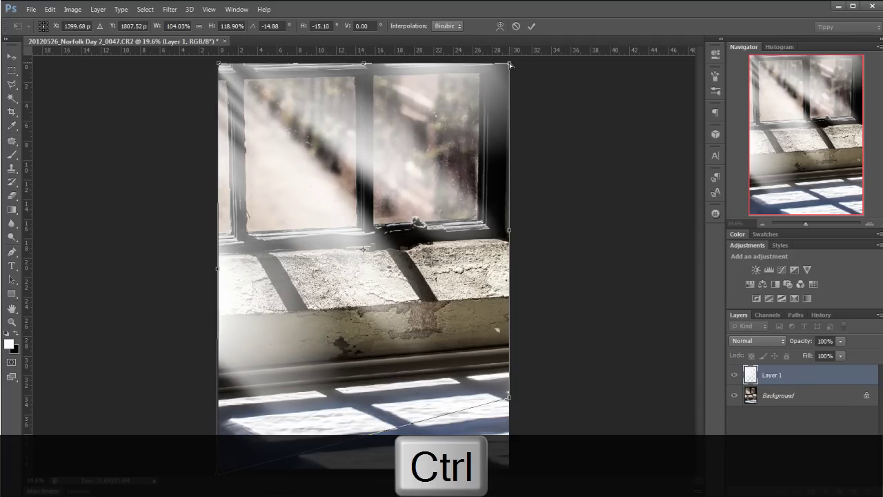
pyautogui.moveTo(509, 63); pyautogui.dragTo(396, 65)
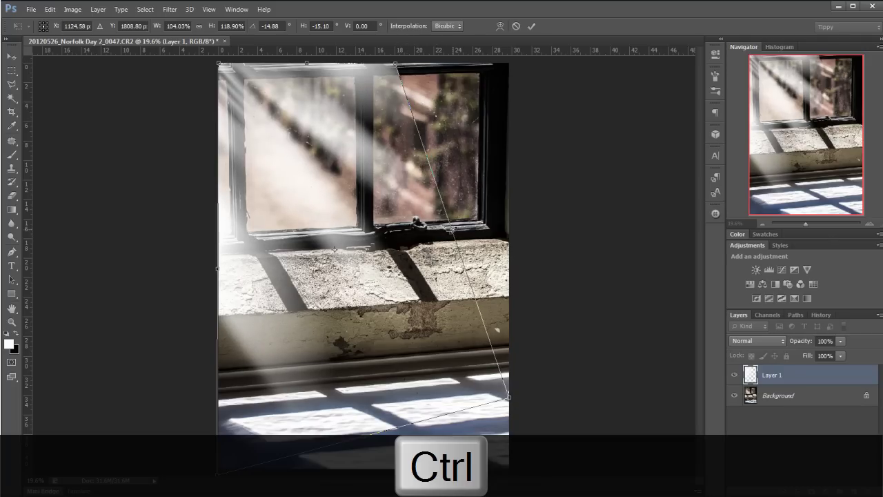
pyautogui.moveTo(452, 230); pyautogui.dragTo(570, 213)
pyautogui.moveTo(421, 420); pyautogui.dragTo(434, 482)
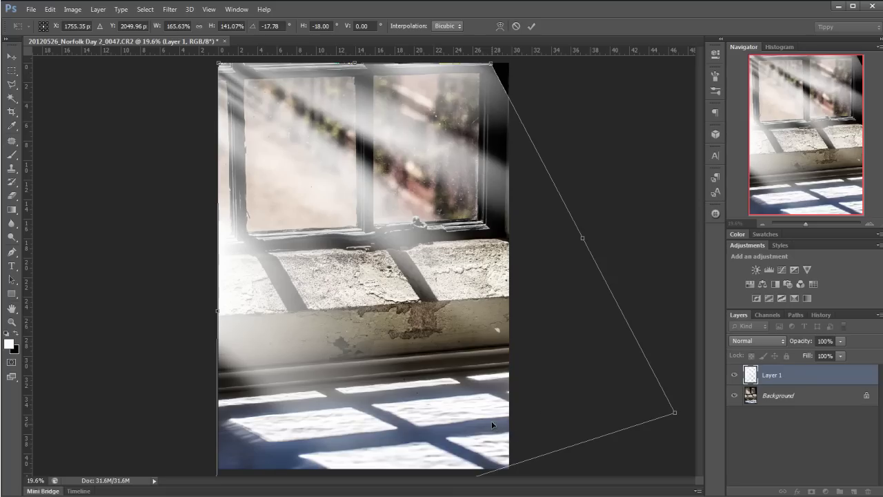
pyautogui.click(530, 26)
pyautogui.press('b')
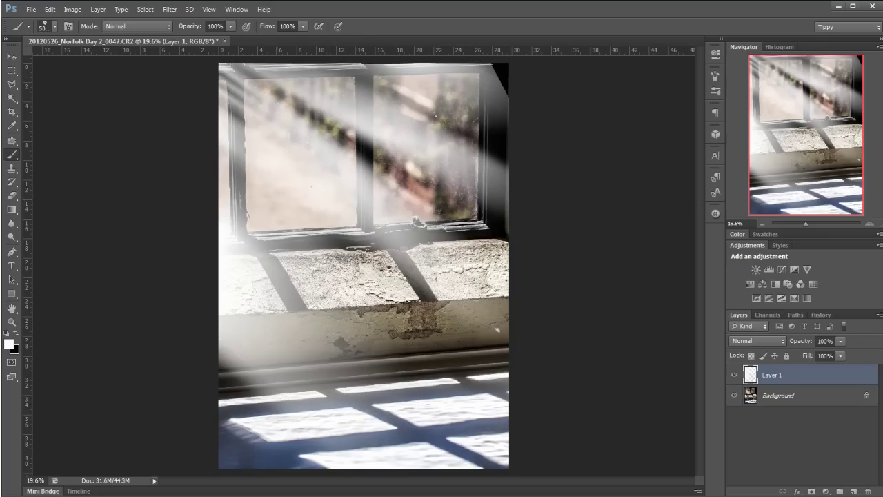
# Lower Layer 1's opacity to 80% so the light rays look softer.
pyautogui.click(12, 57)
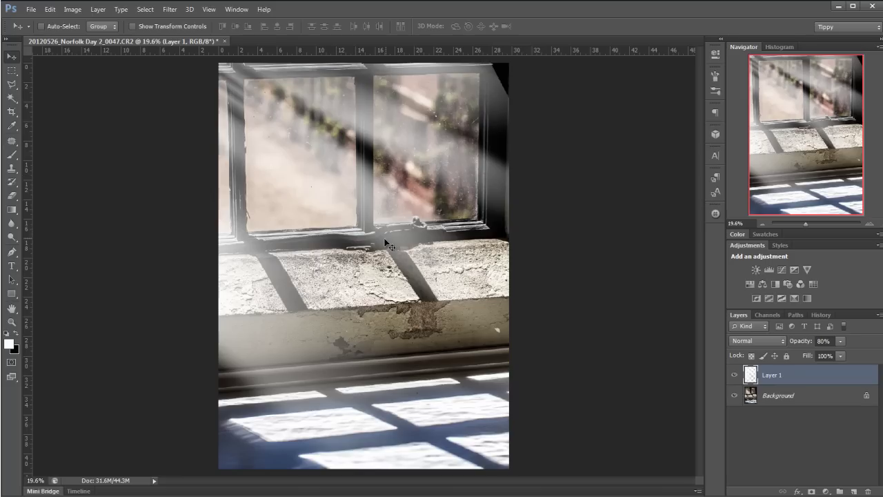
pyautogui.click(13, 196)
# Set the eraser to 0% hardness and 504 px, then erase ray haze over the upper-right window.
pyautogui.click(55, 26)
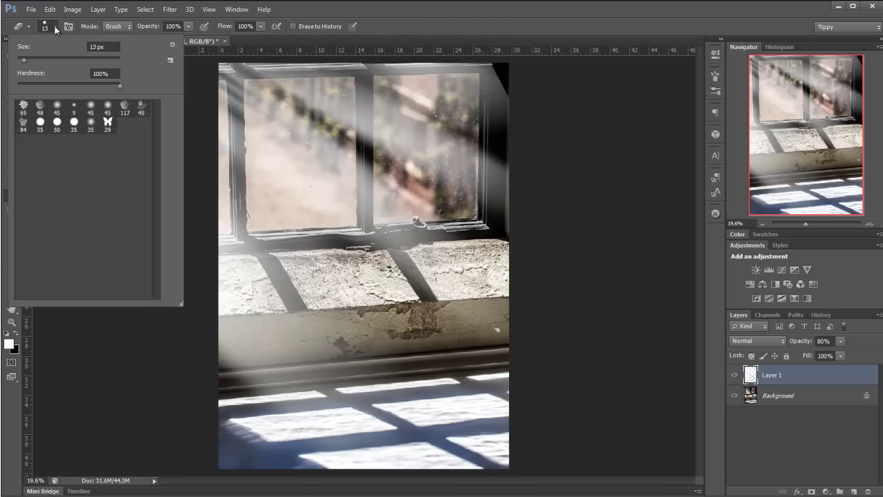
pyautogui.moveTo(117, 86); pyautogui.dragTo(17, 86)
pyautogui.click(456, 23)
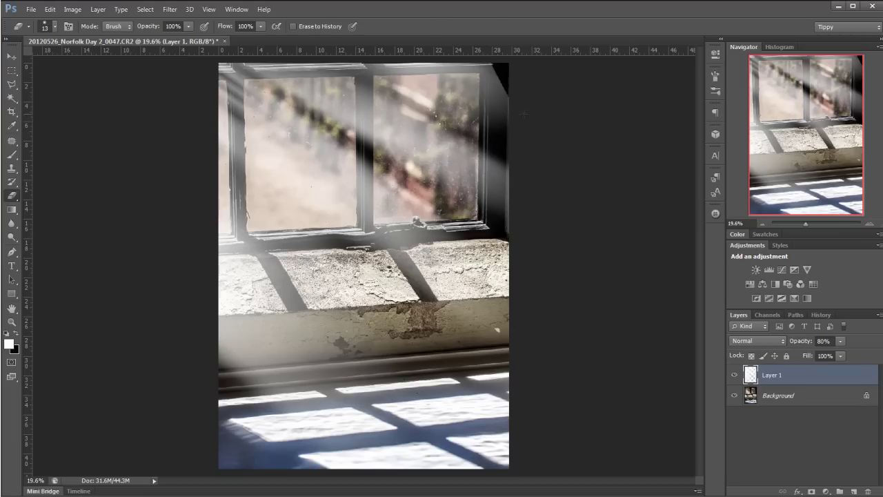
pyautogui.click(56, 27)
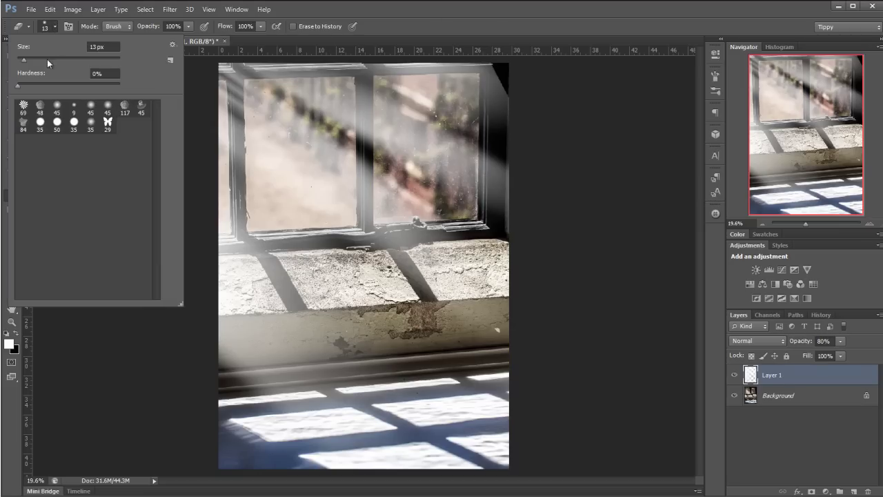
pyautogui.moveTo(25, 60); pyautogui.dragTo(109, 61)
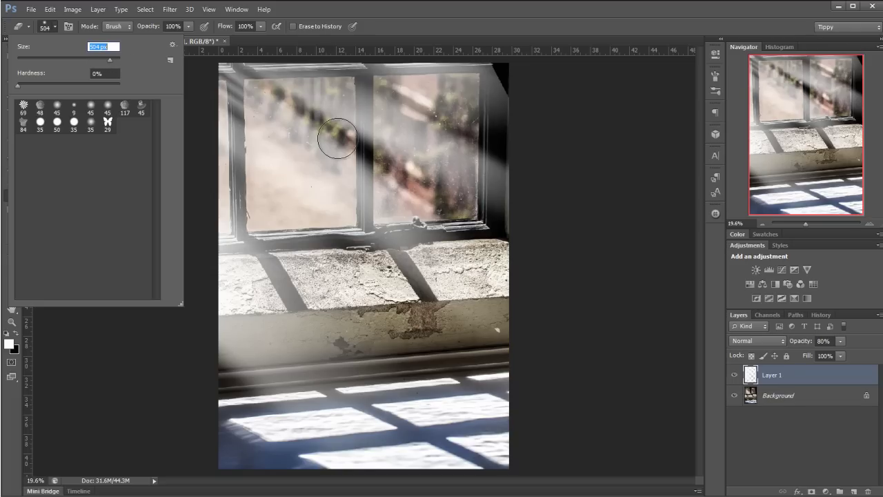
pyautogui.click(56, 27)
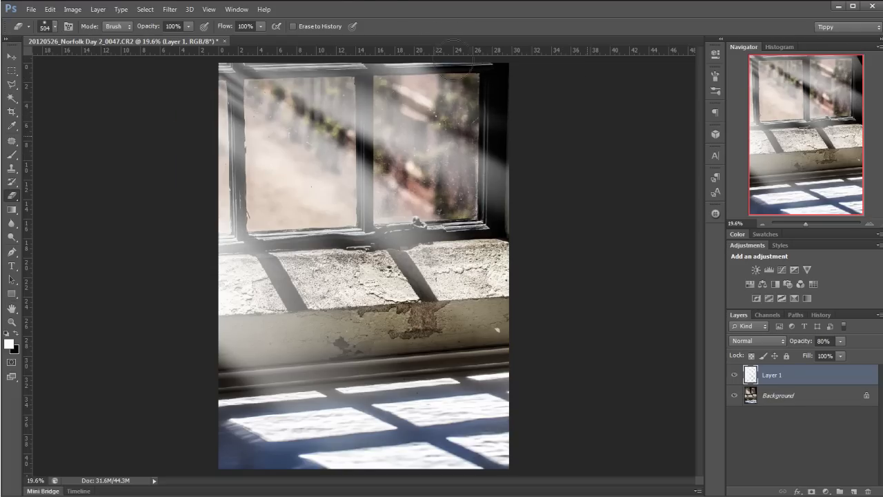
pyautogui.moveTo(529, 98)
pyautogui.mouseDown()
pyautogui.moveTo(467, 89)
pyautogui.moveTo(420, 38)
pyautogui.mouseUp()
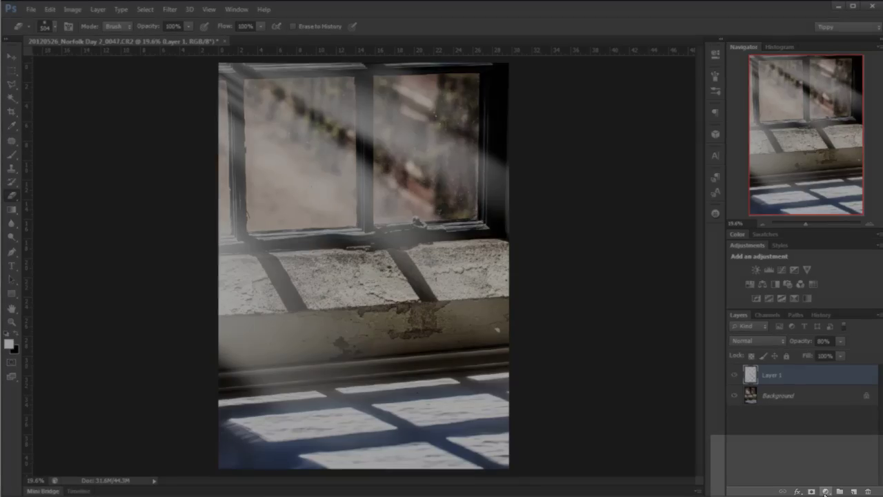
# Add a Gradient Map adjustment layer above Layer 1 from the Adjustments panel.
pyautogui.click(826, 492)
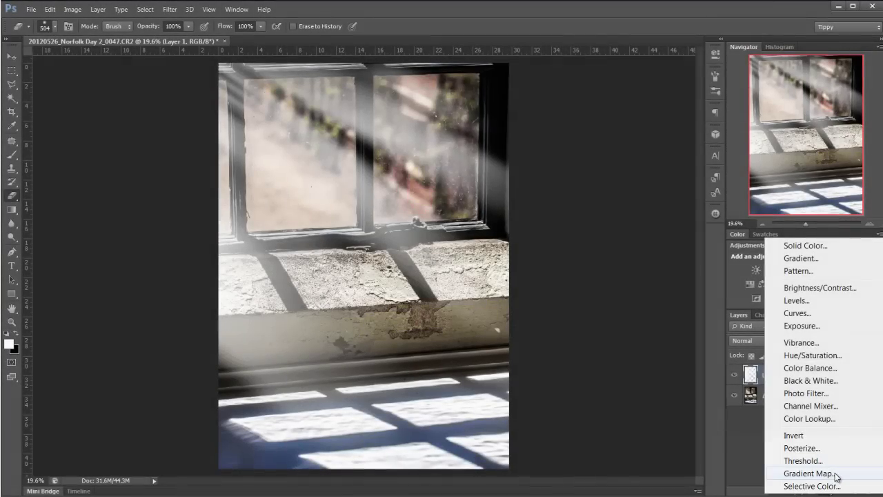
pyautogui.click(746, 459)
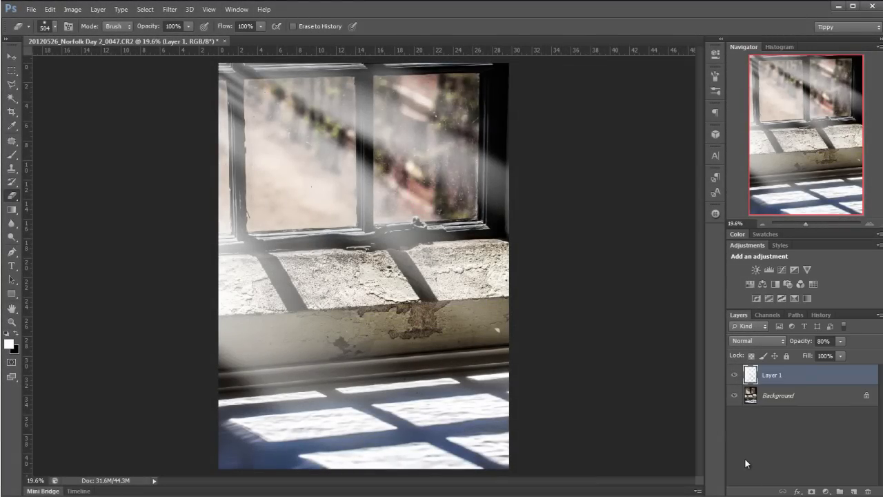
pyautogui.click(807, 299)
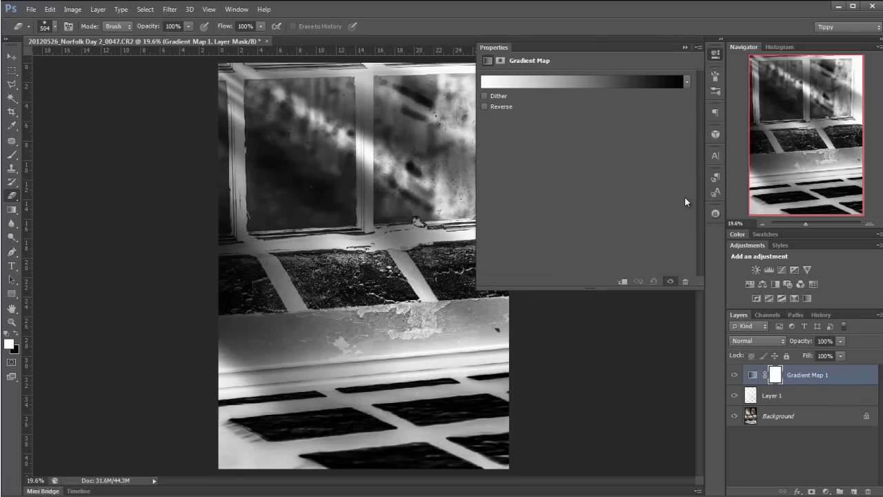
# Replace the gradient presets with the Photographic Toning set.
pyautogui.click(688, 80)
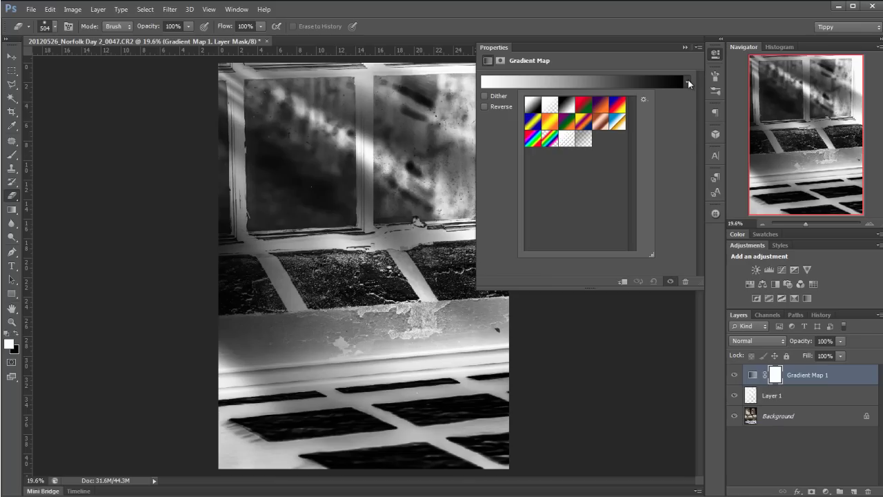
pyautogui.click(644, 101)
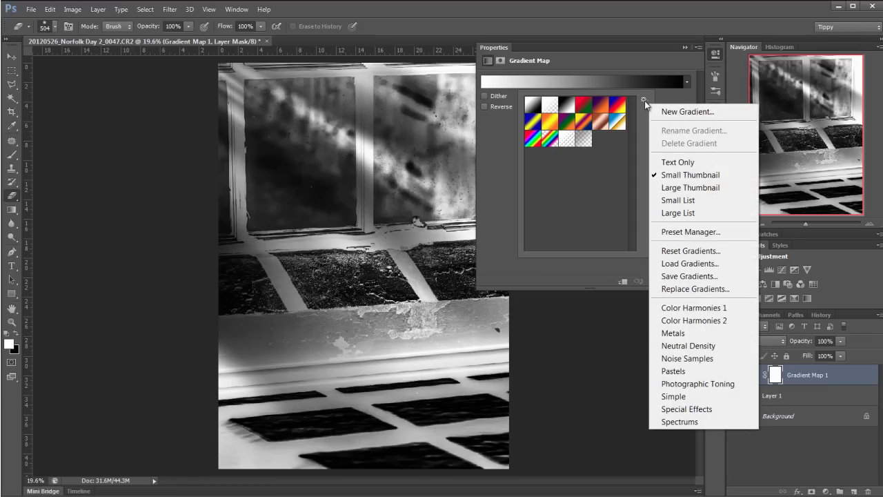
pyautogui.click(732, 384)
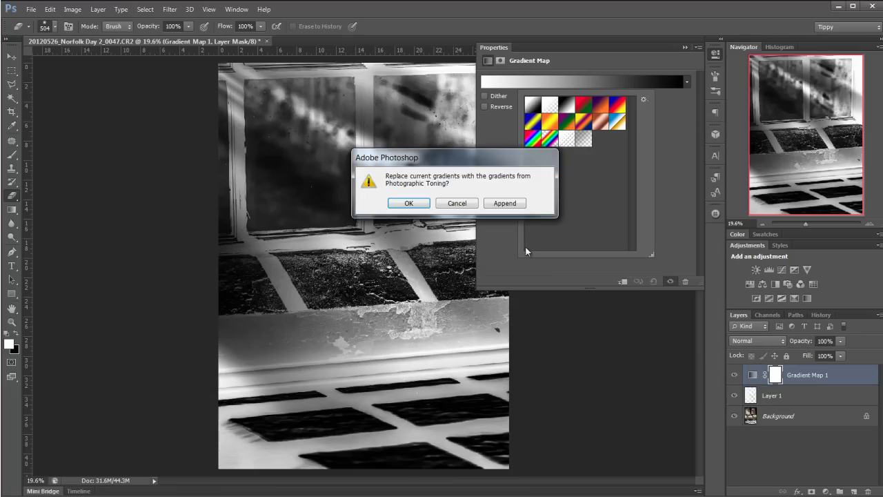
pyautogui.click(414, 203)
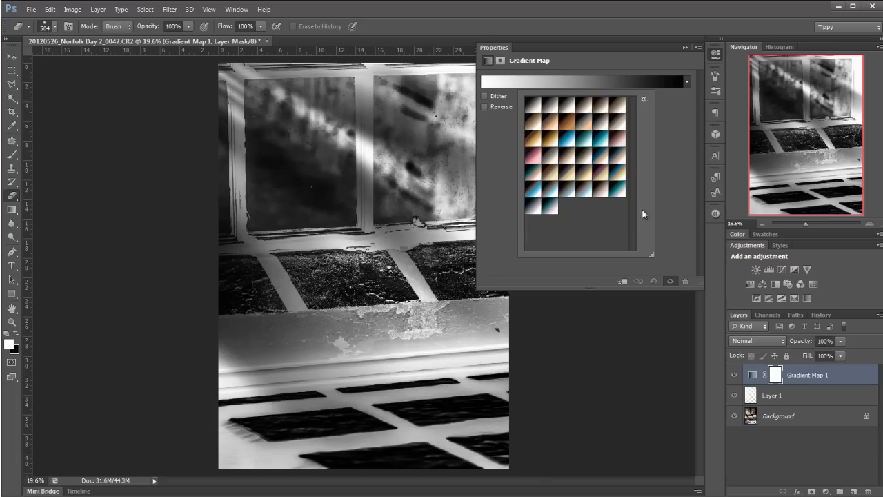
# Preview several toning swatches and settle on Sepia 4 for the Gradient Map.
pyautogui.click(605, 196)
pyautogui.click(601, 166)
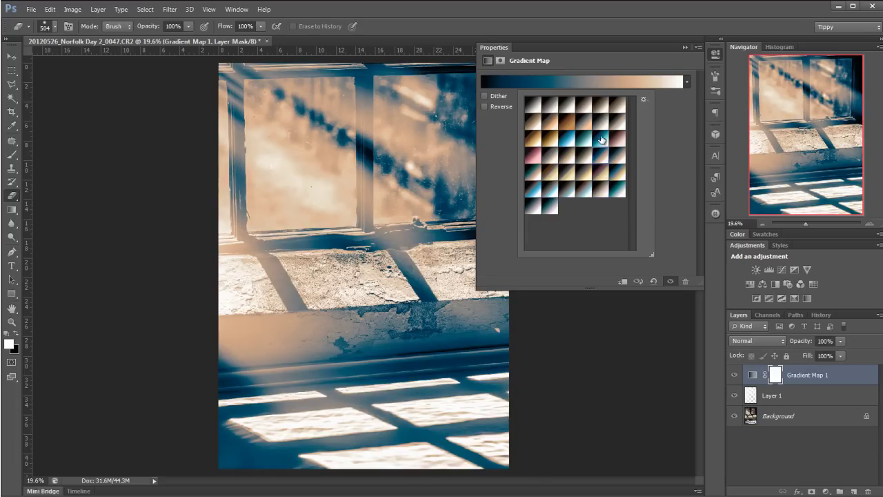
pyautogui.click(603, 131)
pyautogui.click(588, 126)
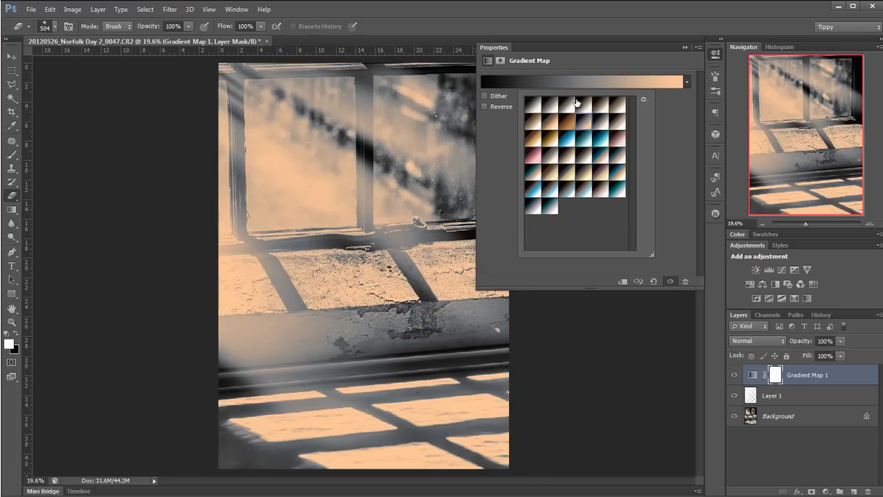
pyautogui.click(574, 102)
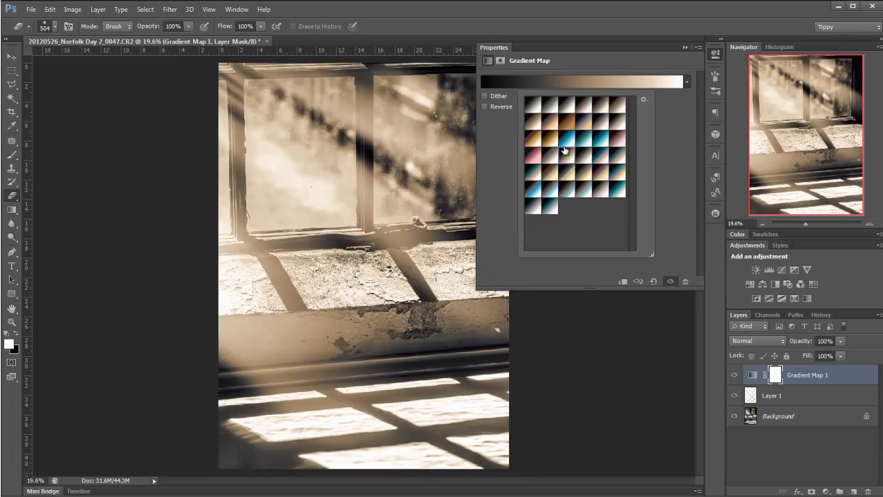
pyautogui.click(552, 124)
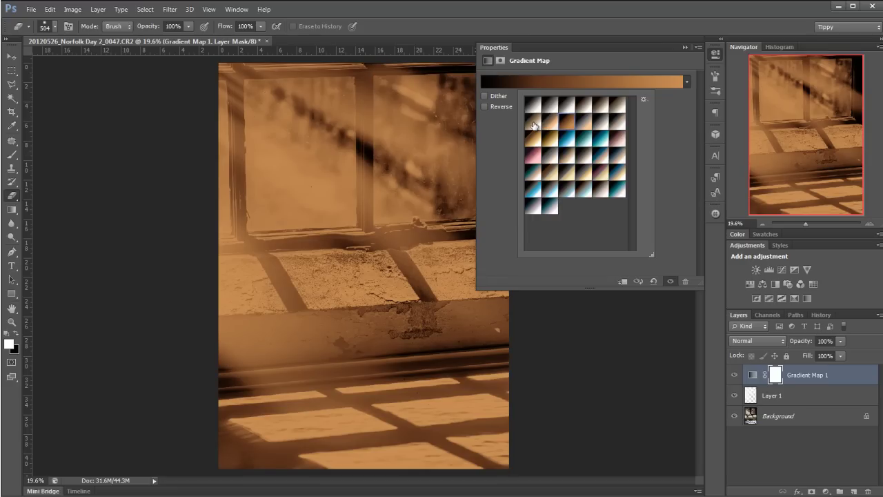
pyautogui.click(534, 125)
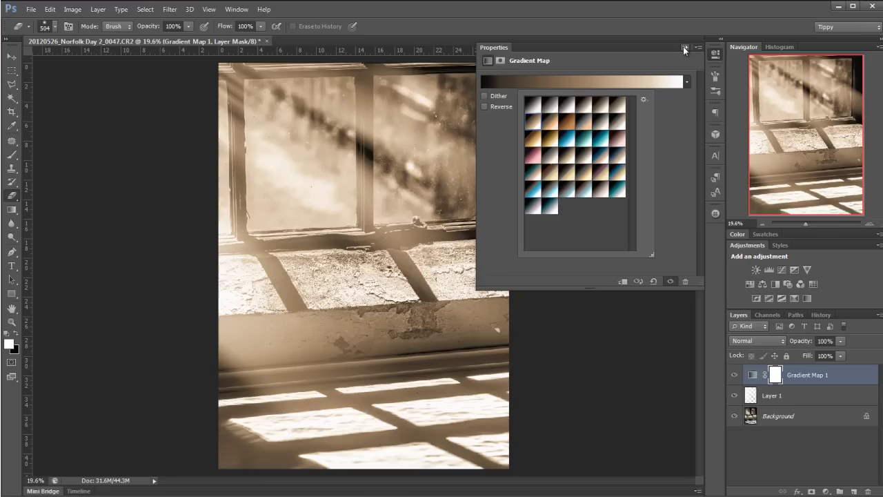
pyautogui.click(684, 48)
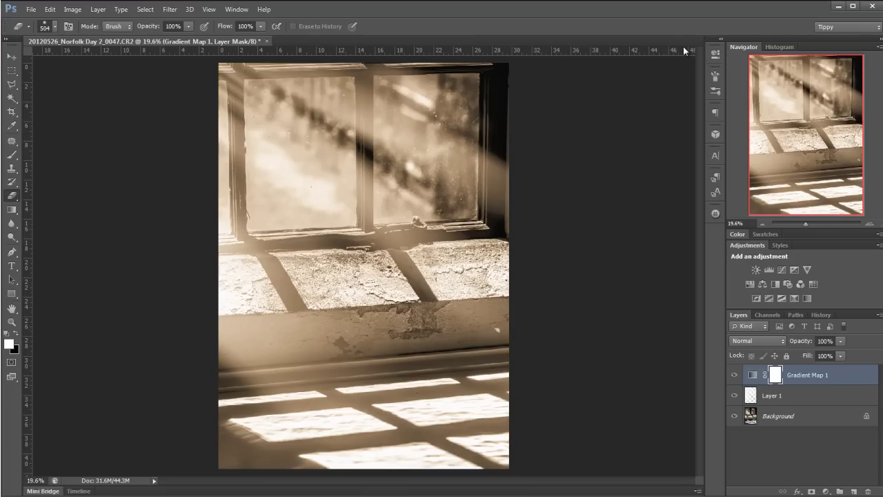
# Try Multiply, Soft Light, Color and Hue blend modes on Gradient Map 1.
pyautogui.click(771, 341)
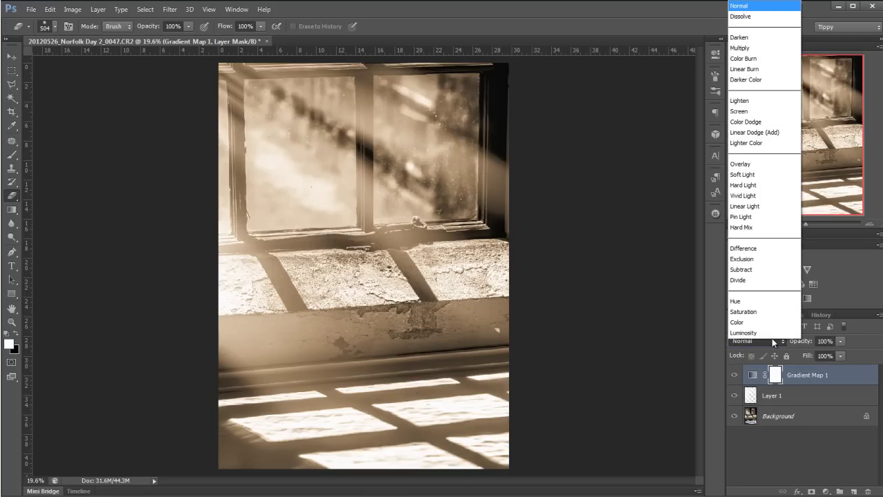
pyautogui.click(771, 45)
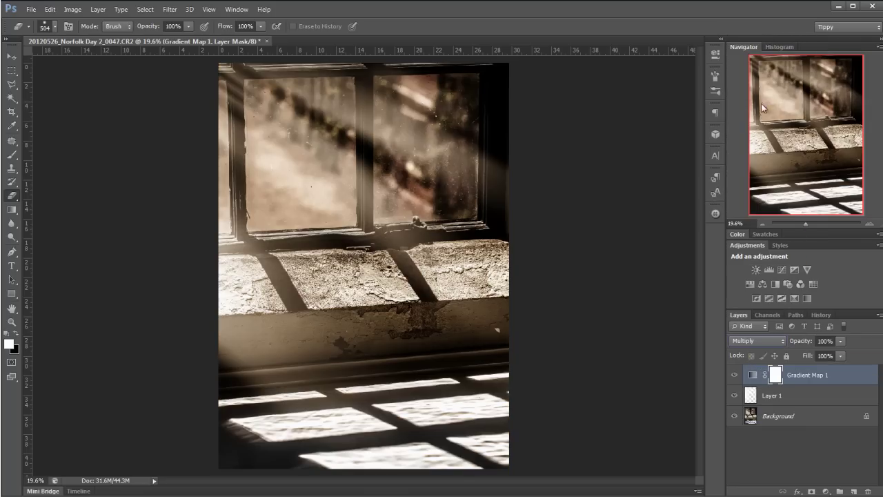
pyautogui.click(761, 340)
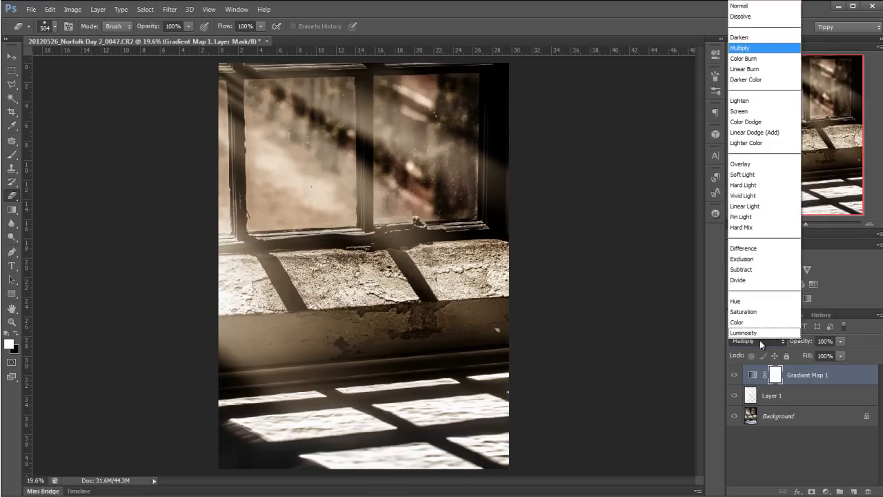
pyautogui.click(772, 174)
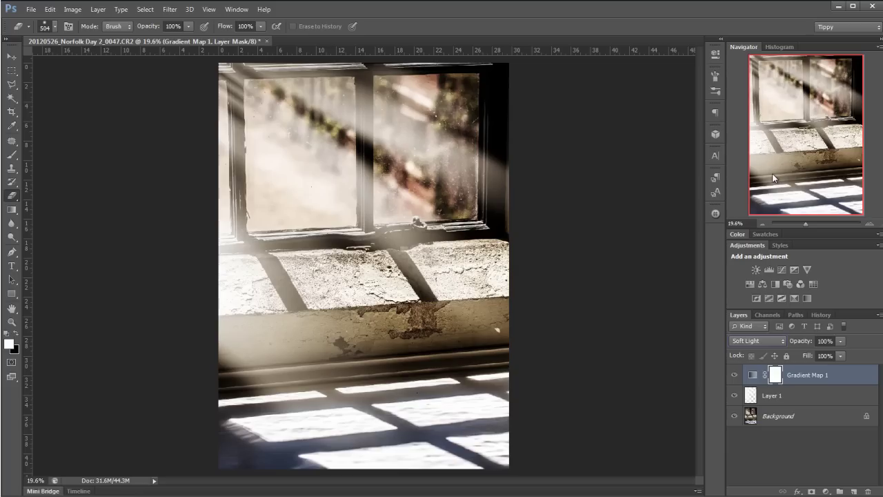
pyautogui.click(760, 341)
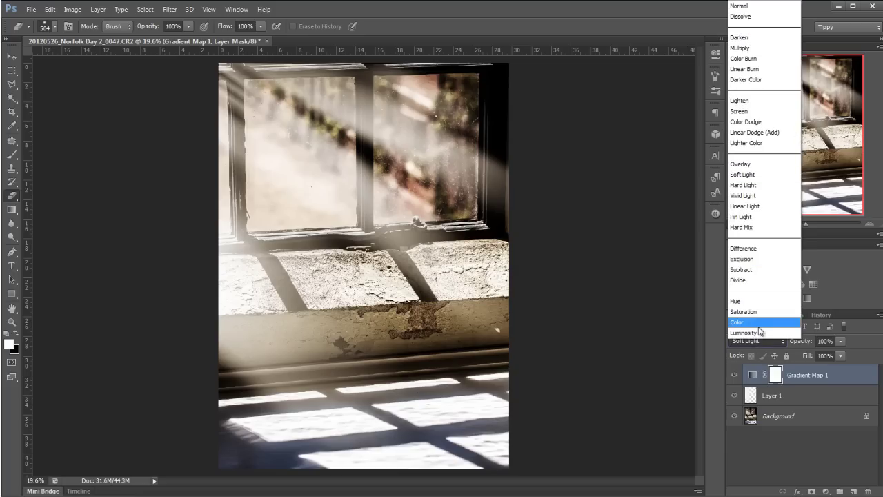
pyautogui.click(759, 325)
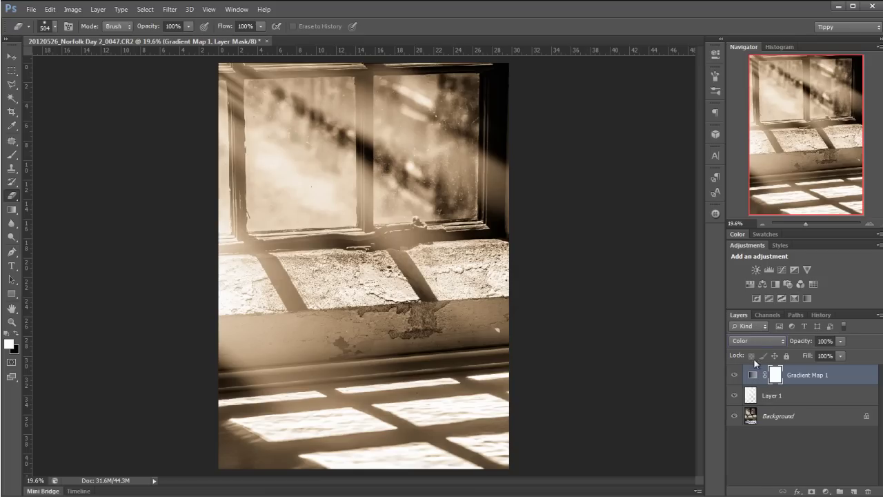
pyautogui.click(754, 341)
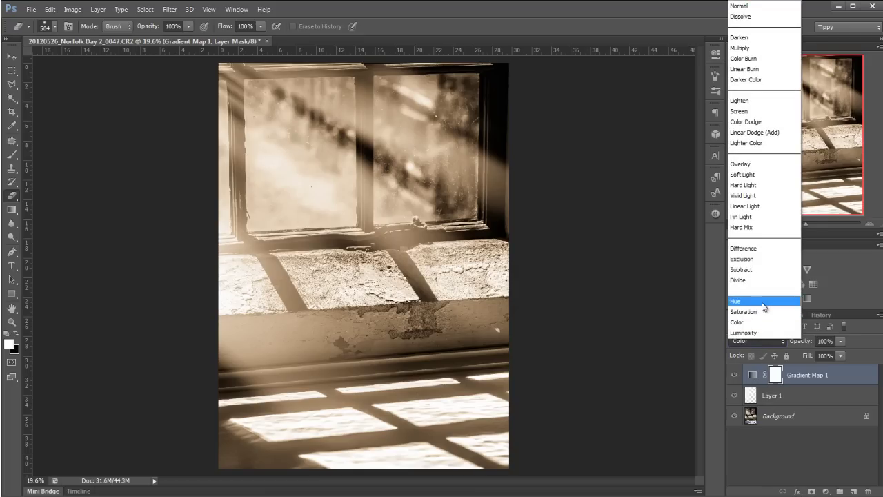
pyautogui.click(764, 302)
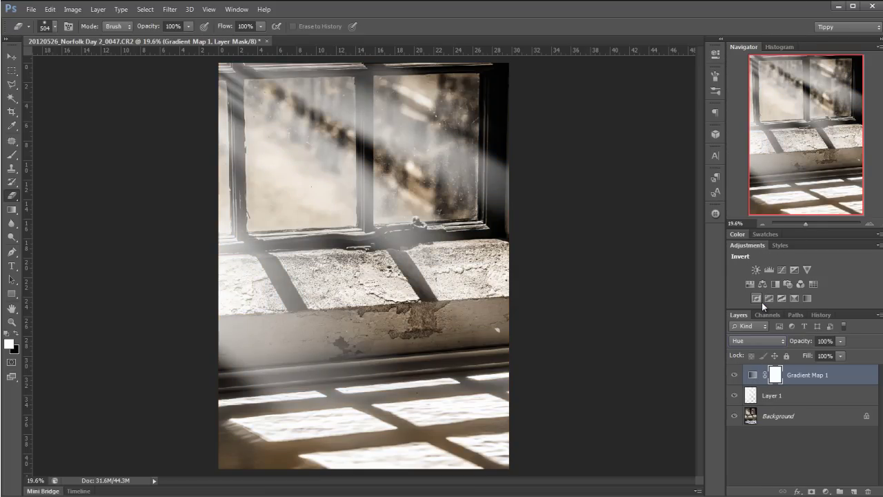
# Toggle Gradient Map 1's visibility to compare the toning against the original photo.
pyautogui.click(735, 374)
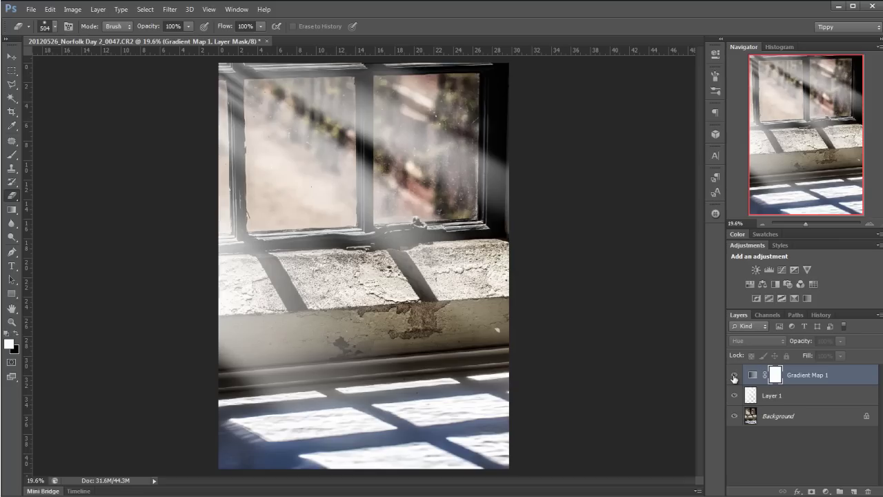
pyautogui.click(735, 374)
pyautogui.click(735, 375)
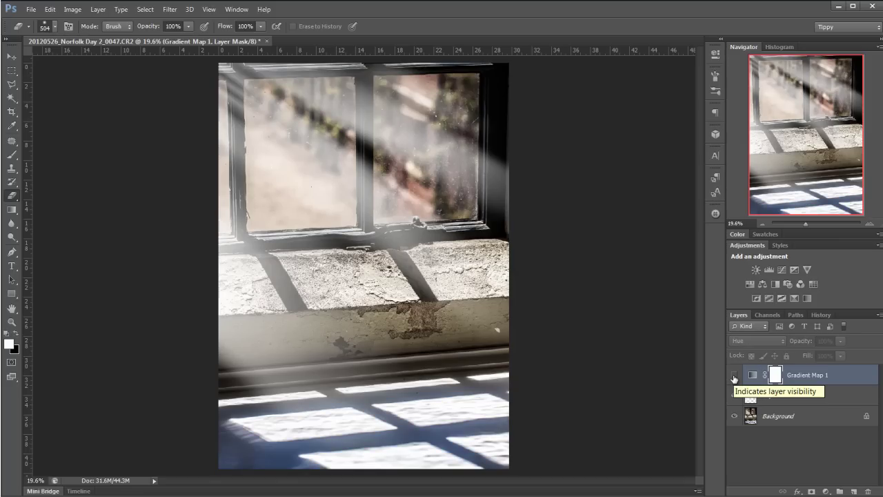
pyautogui.click(734, 375)
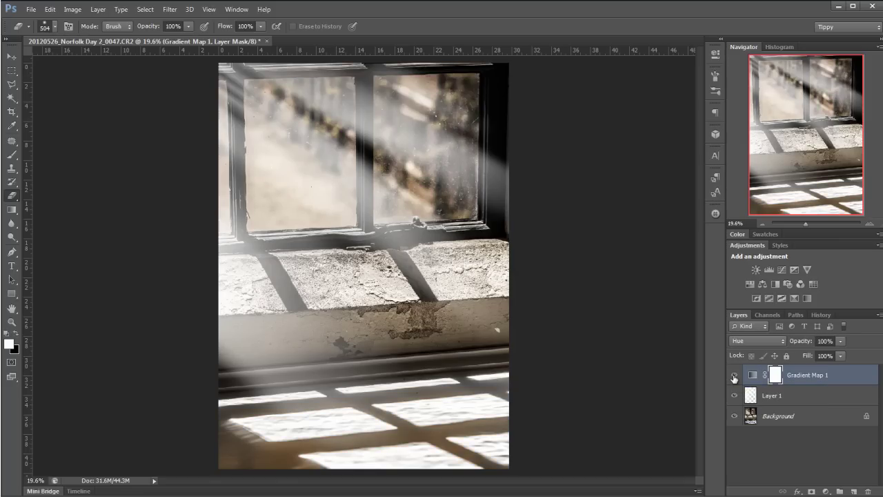
# Compare Multiply and Soft Light once more, leaving Gradient Map 1 on Multiply.
pyautogui.click(751, 342)
pyautogui.click(771, 50)
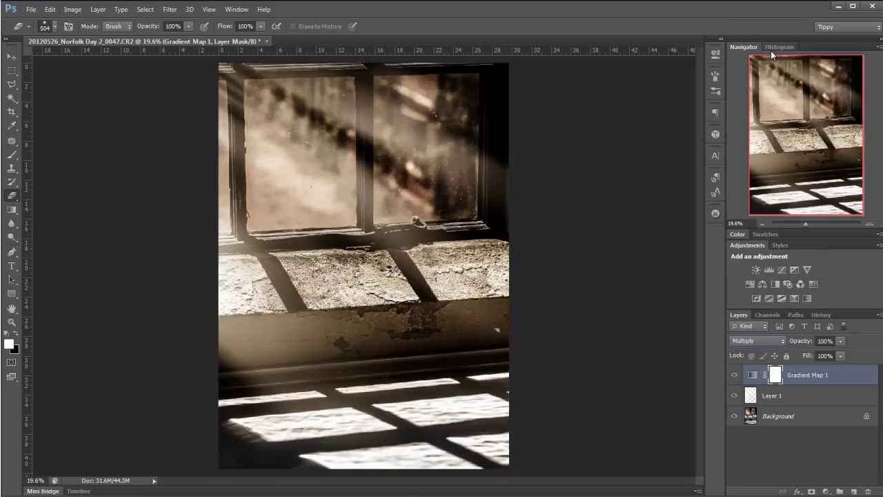
pyautogui.click(753, 338)
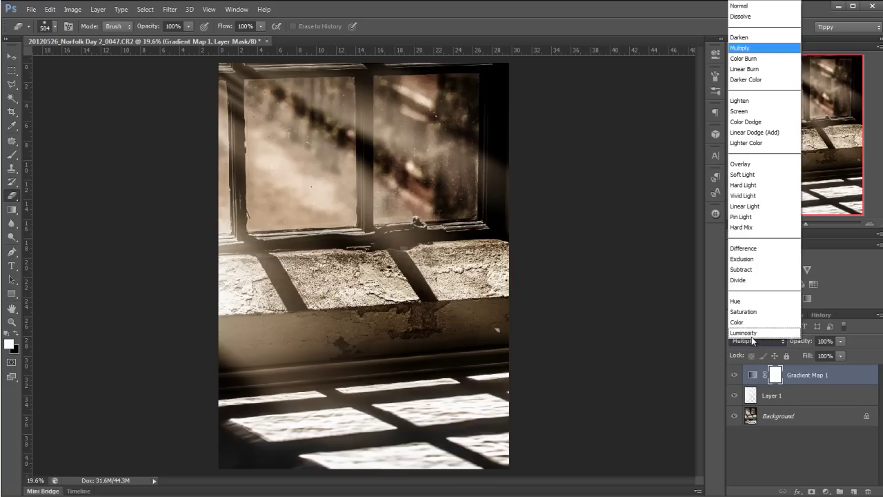
pyautogui.click(760, 174)
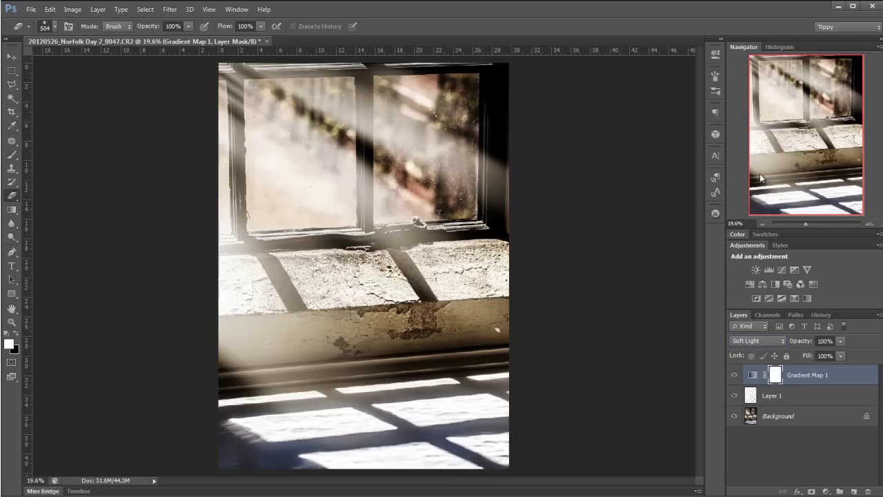
pyautogui.click(749, 343)
pyautogui.click(760, 50)
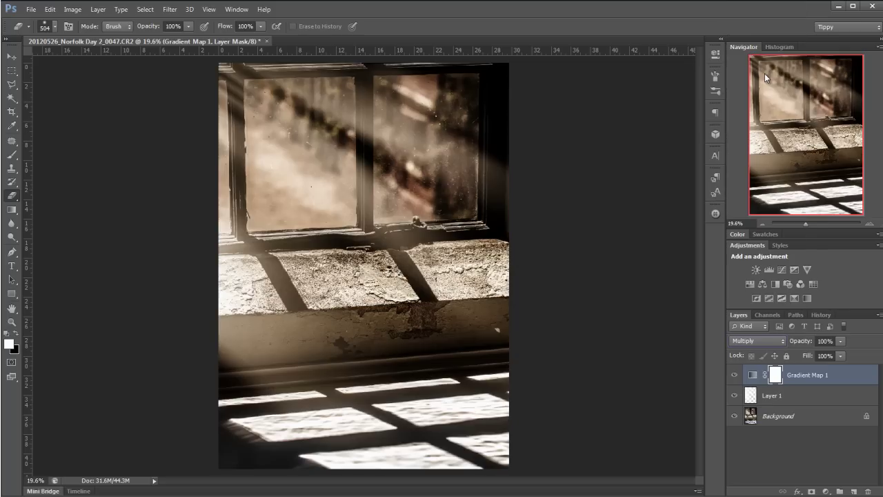
# With the Move tool active, settle Gradient Map 1's opacity at 50% after trying 20–40%.
pyautogui.click(10, 58)
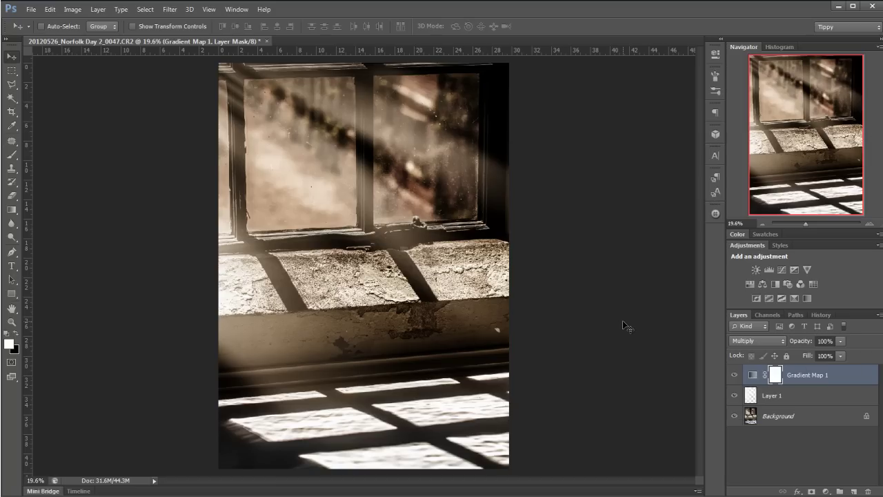
pyautogui.press('5')
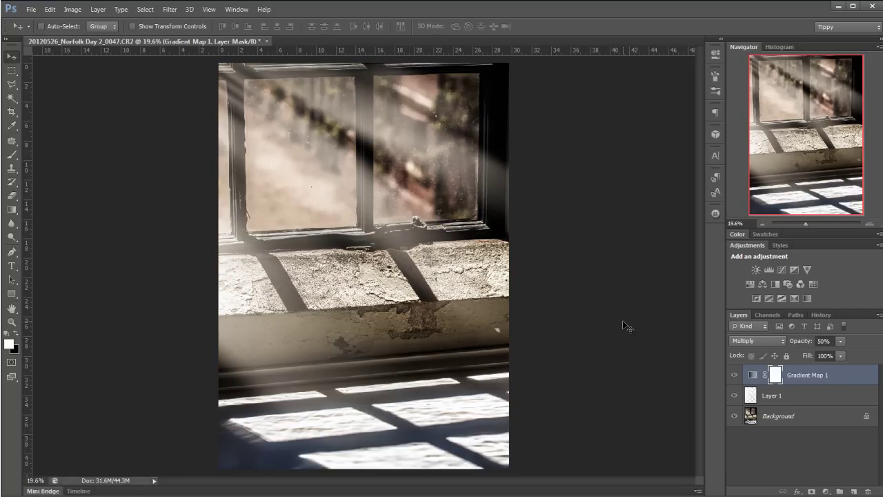
pyautogui.press('2')
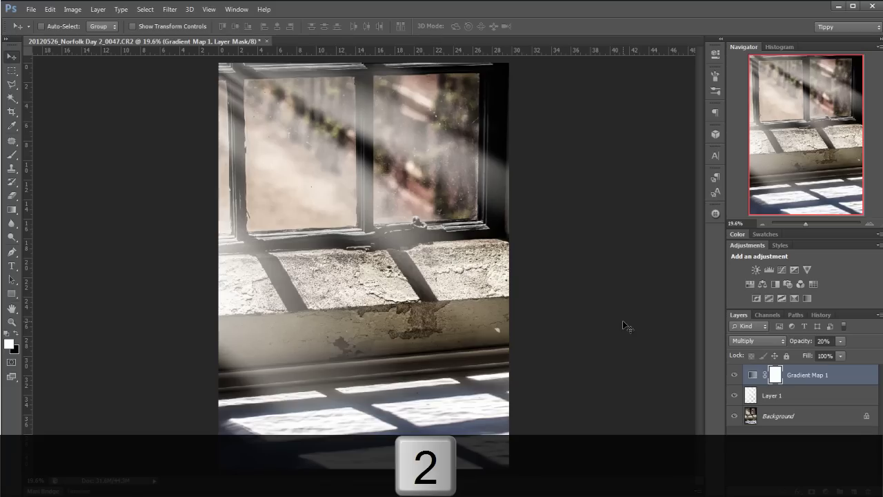
pyautogui.press('3')
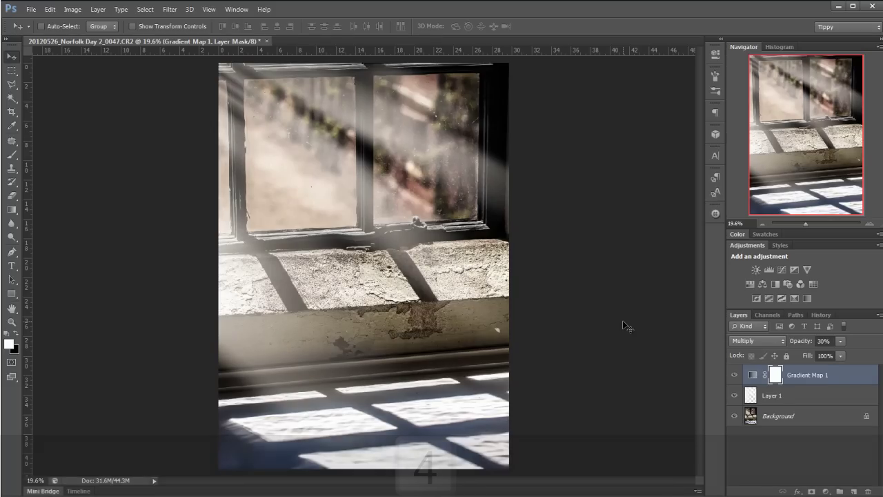
pyautogui.press('4')
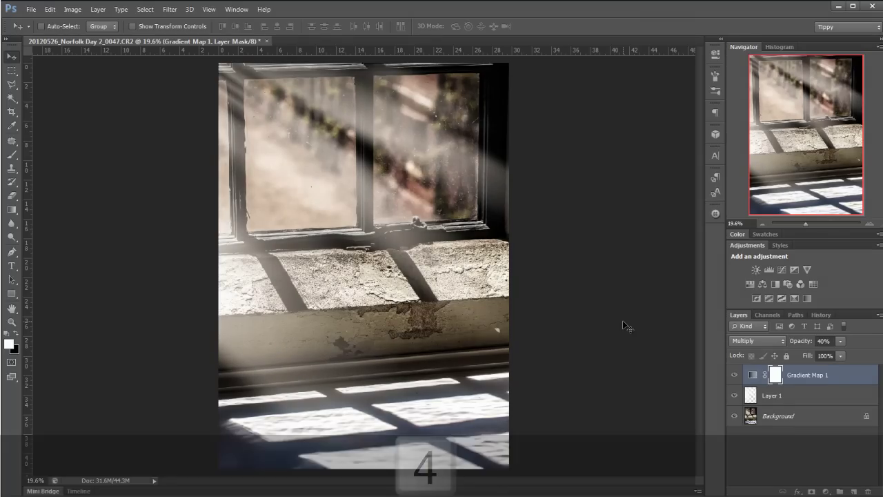
pyautogui.press('5')
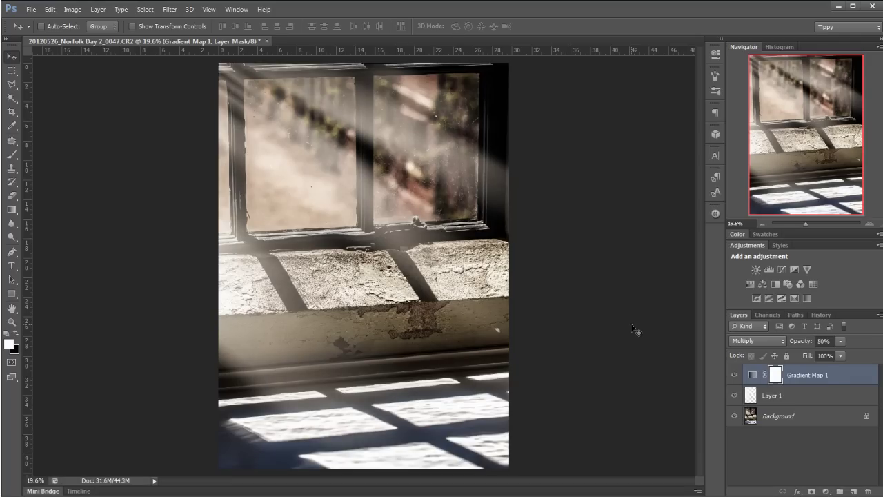
# Compare against the untoned Background alone, then restore the layers above it.
pyautogui.keyDown('alt'); pyautogui.click(735, 417); pyautogui.keyUp('alt')
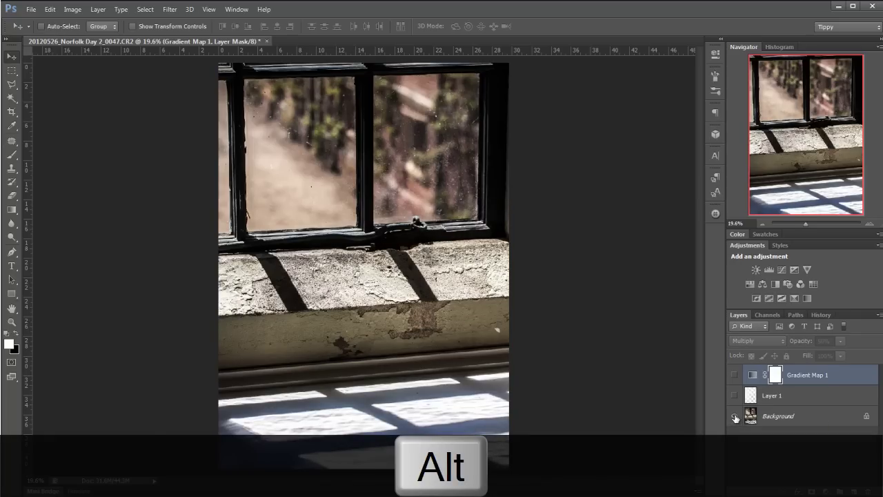
pyautogui.press('alt')
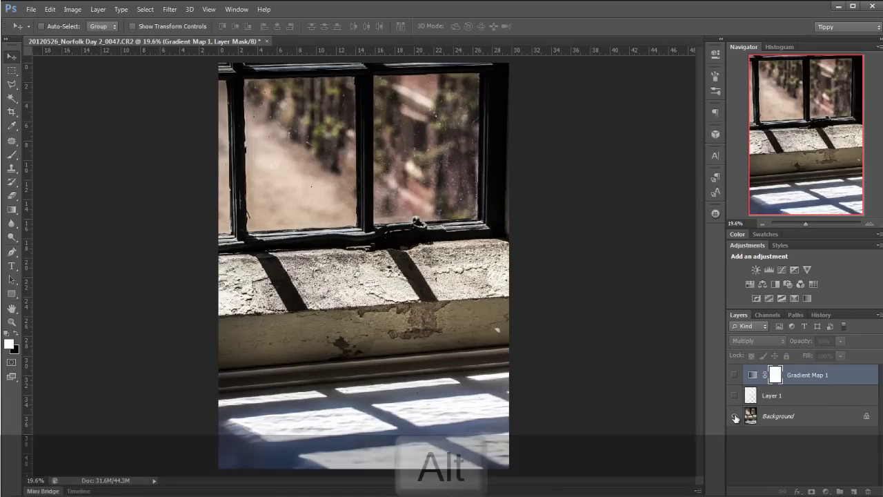
pyautogui.keyDown('alt'); pyautogui.click(735, 417); pyautogui.keyUp('alt')
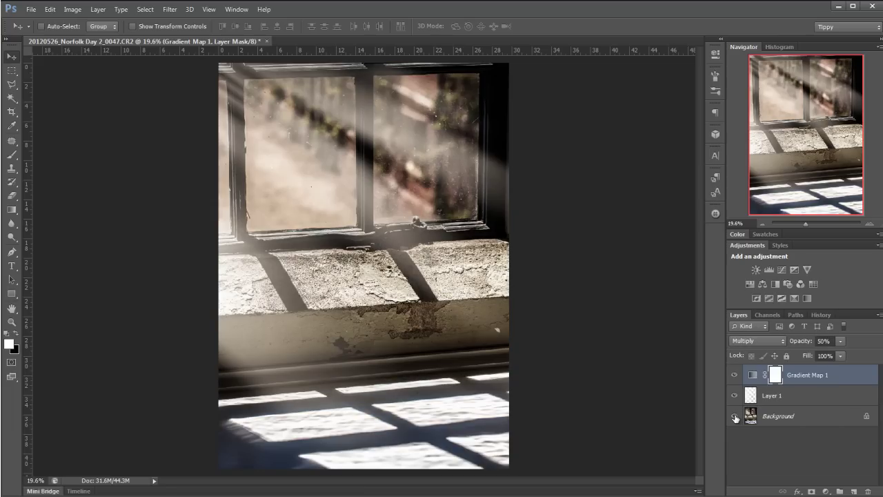
# Blend Gradient Map 1 in Soft Light at 80% opacity, toggling its visibility to compare.
pyautogui.click(766, 345)
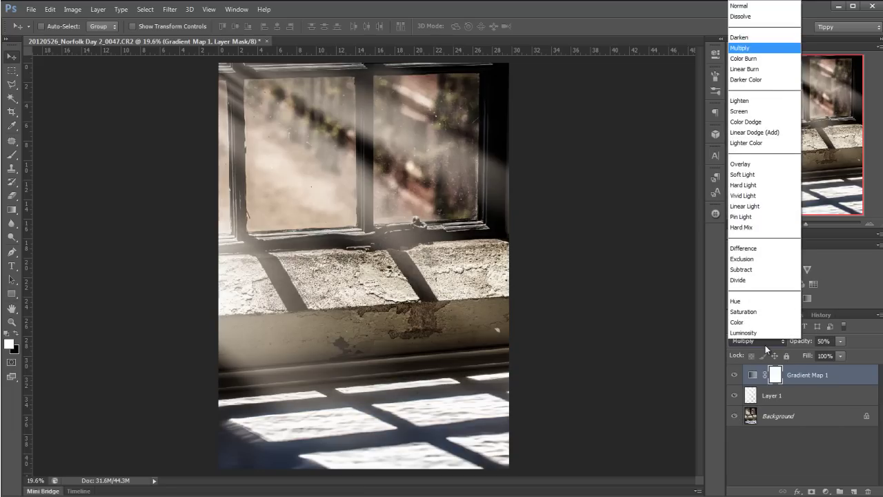
pyautogui.click(772, 183)
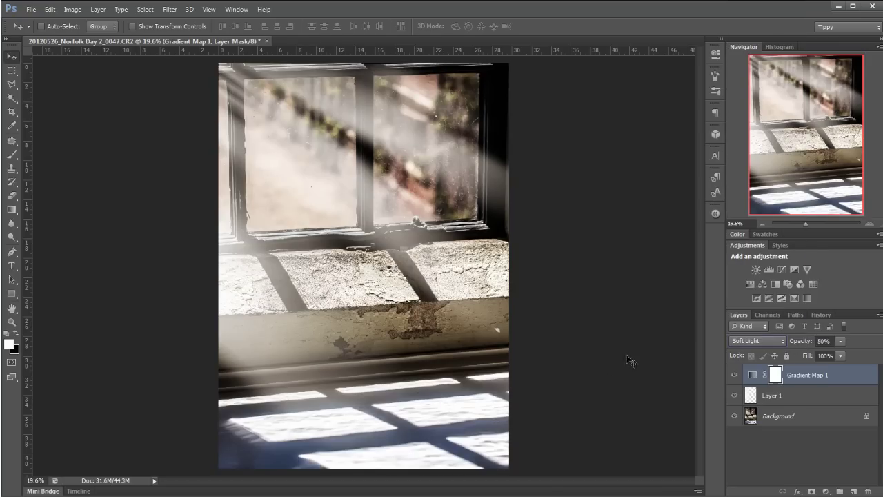
pyautogui.click(806, 374)
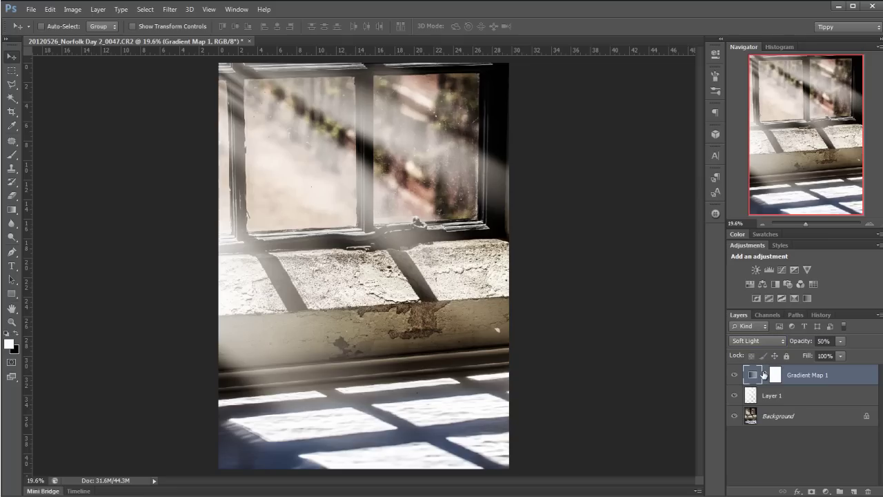
pyautogui.press('8')
pyautogui.click(735, 375)
pyautogui.click(734, 375)
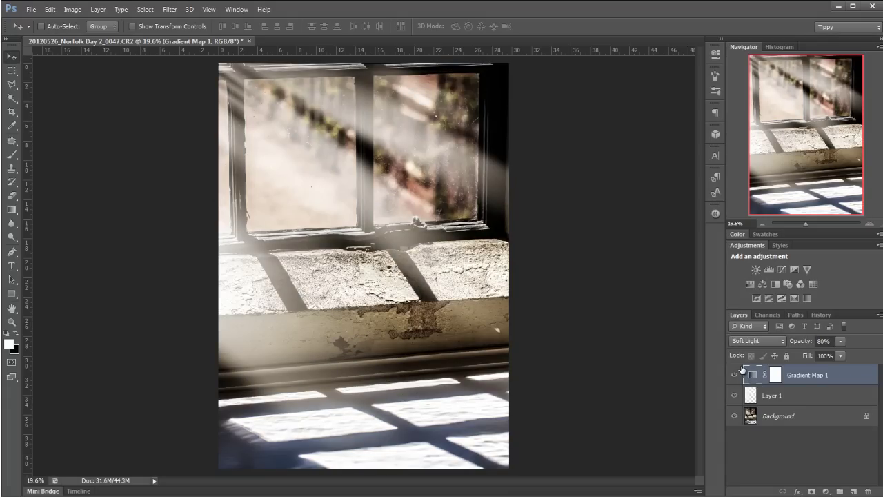